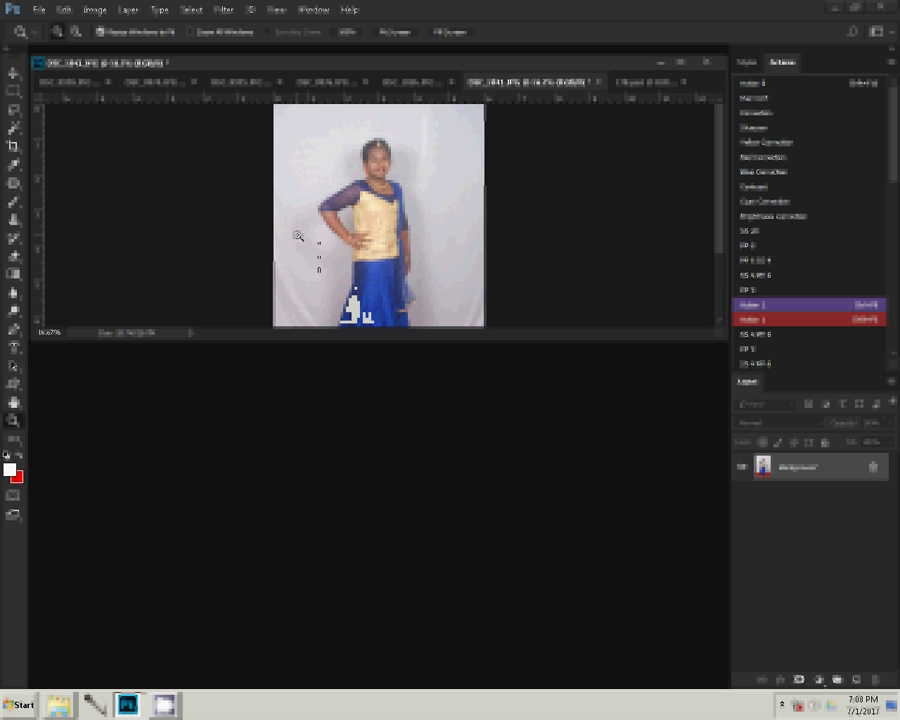
Close the DSC_1041 standing portrait document without saving its changes.
left_click(297, 236)
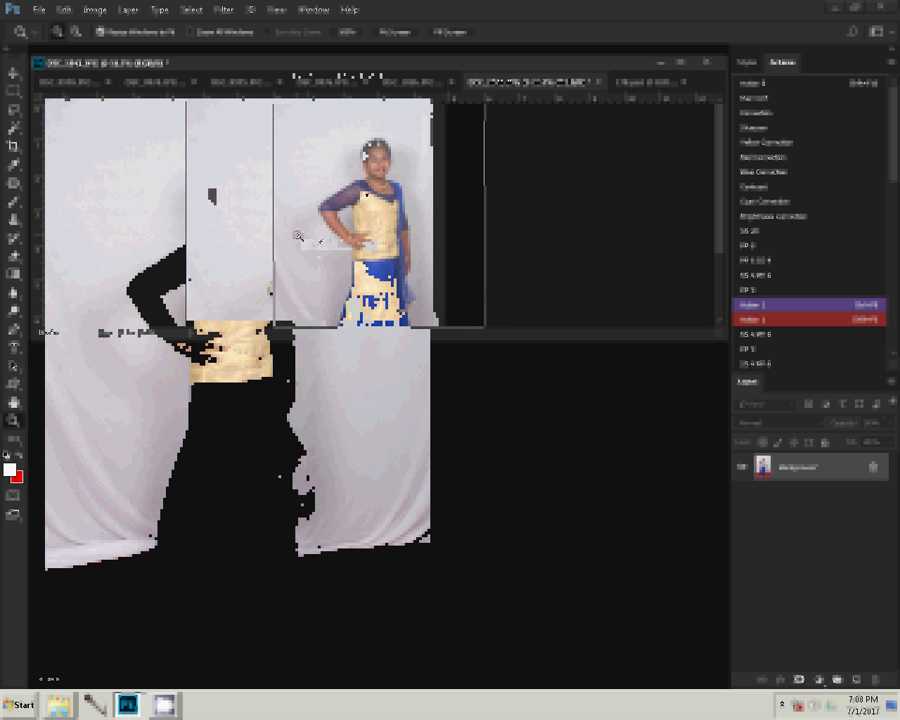
key("ctrl+a")
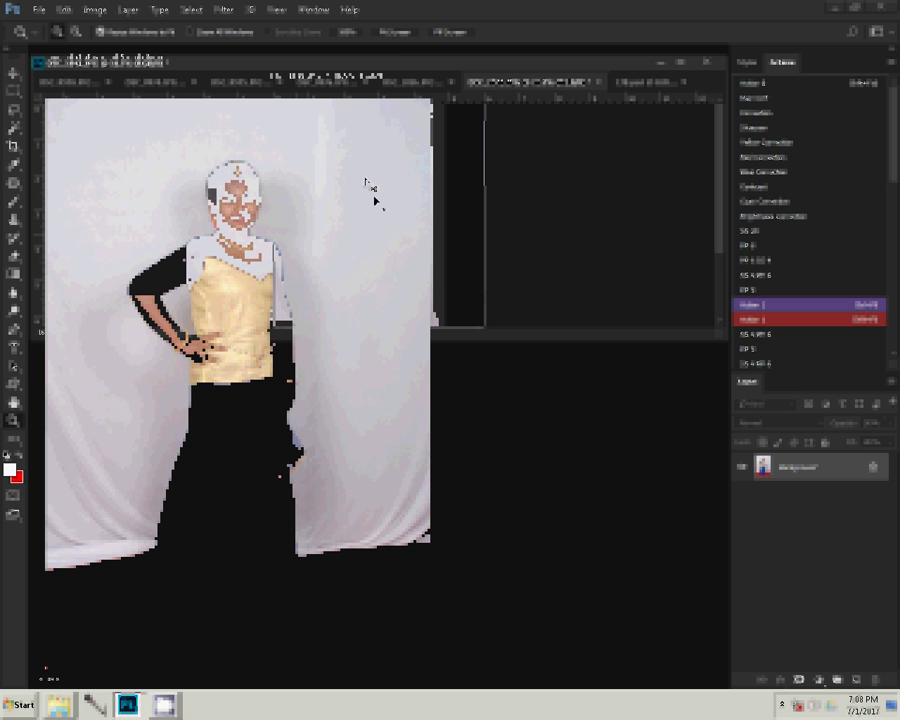
key("ctrl+BackSpace")
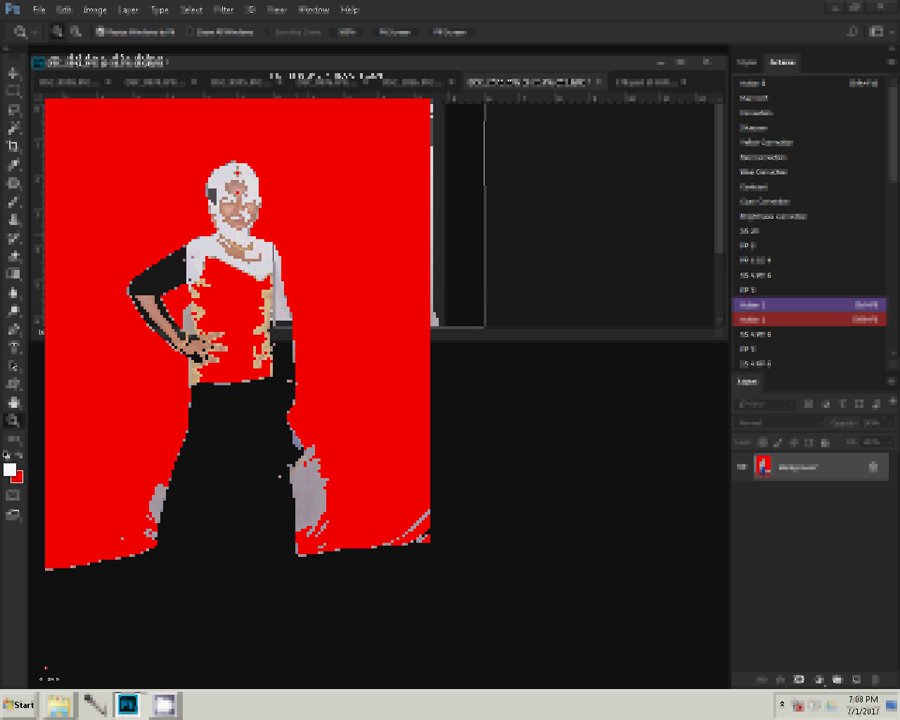
key("ctrl+w")
left_click(462, 268)
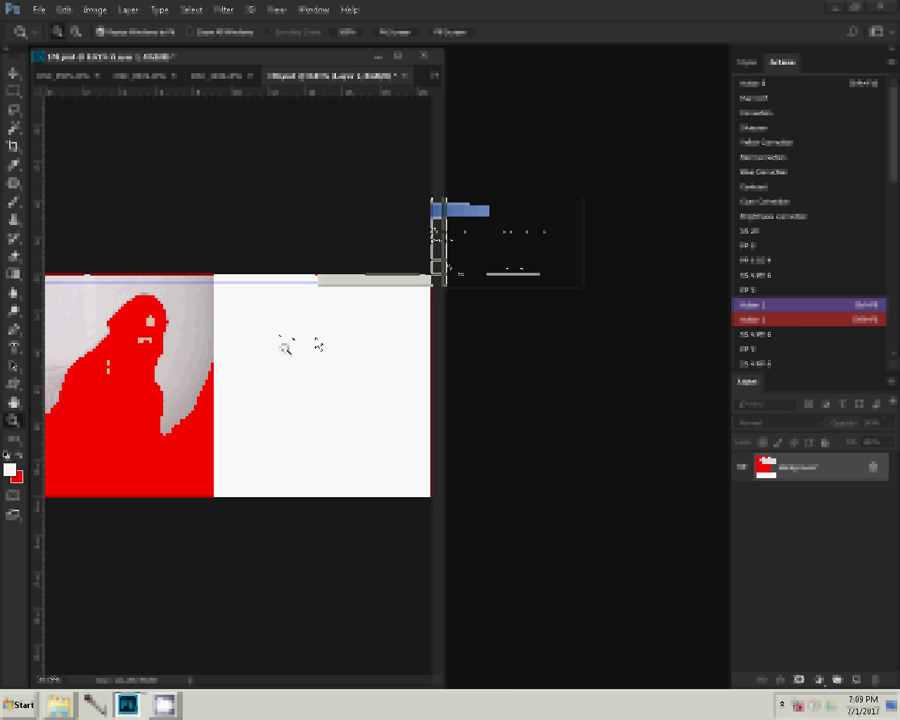
right_click(284, 344)
Fit the album page on screen and move the blue-skirt portrait flush beside the seated portrait.
left_click(316, 344)
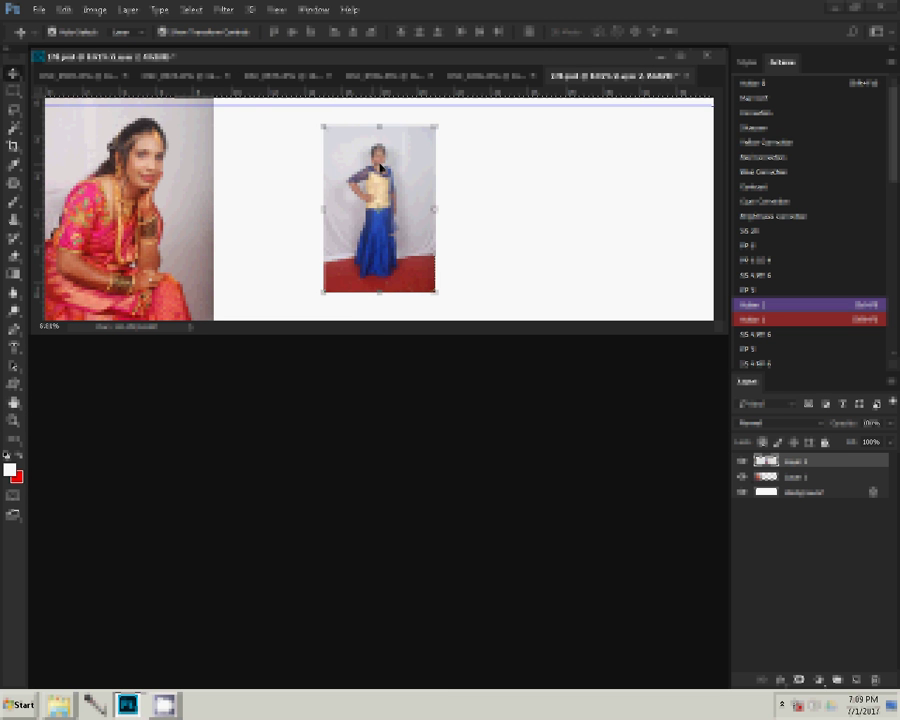
mouse_move(365, 165)
left_mouse_down()
mouse_move(280, 125)
mouse_move(290, 118)
left_mouse_up()
right_click(432, 192)
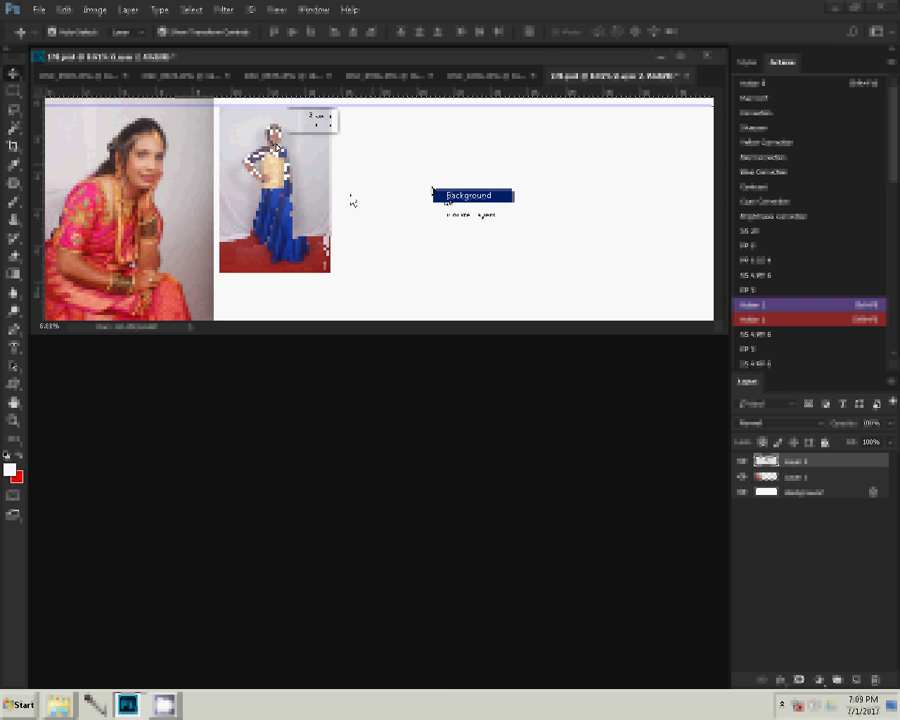
key("Escape")
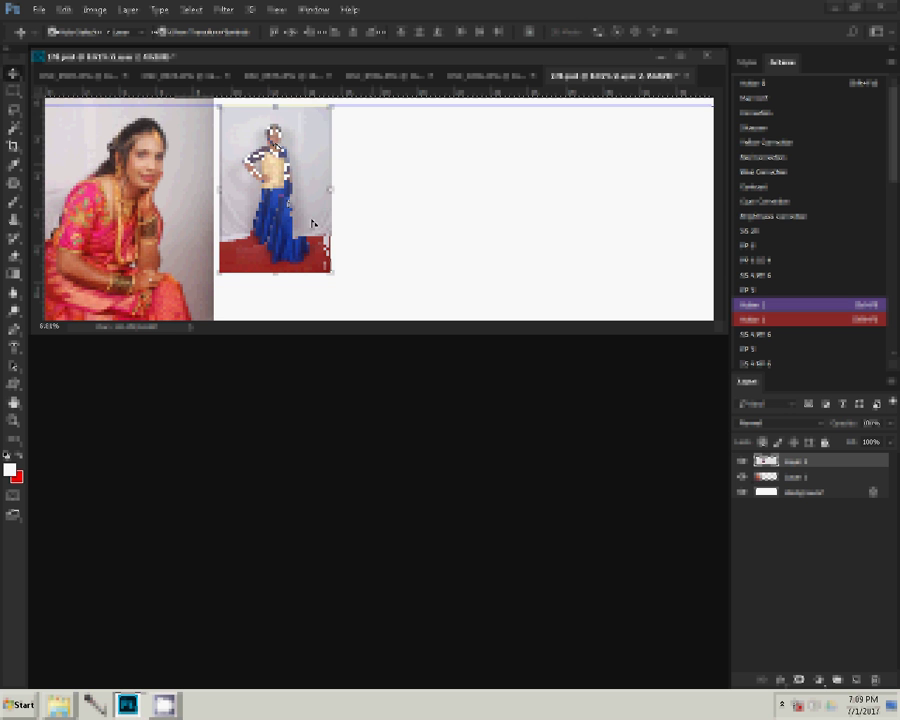
Apply a new image size to the man-and-child photo.
left_click(493, 75)
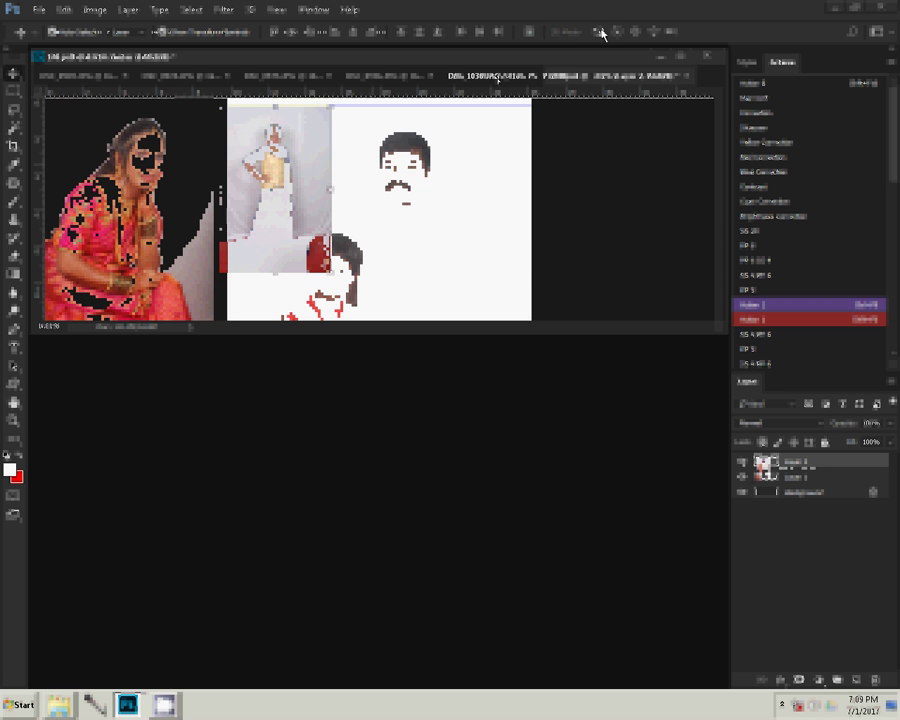
left_click(624, 78)
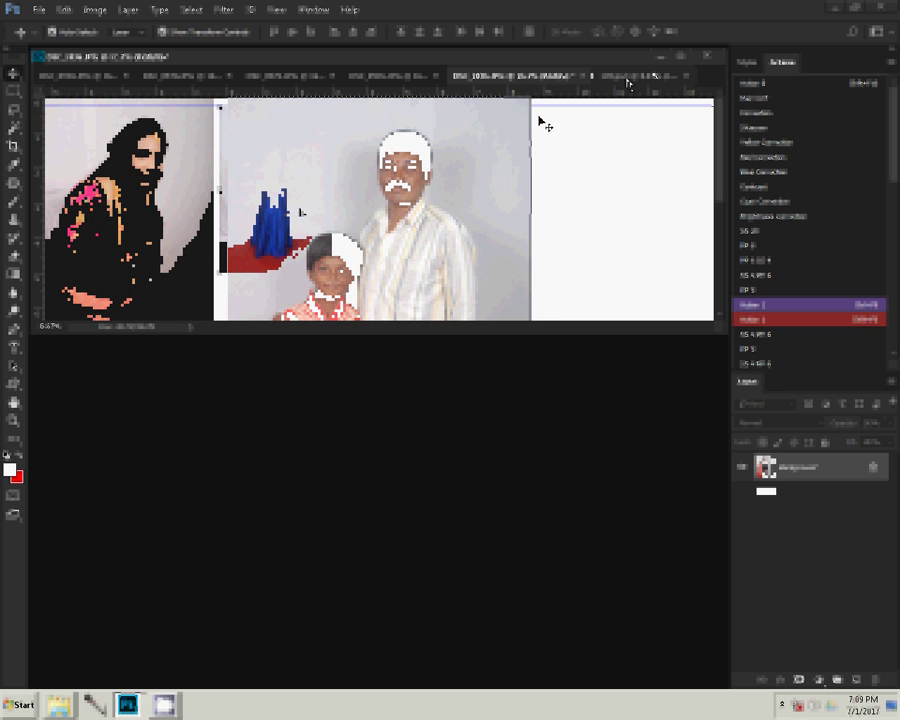
left_click(503, 85)
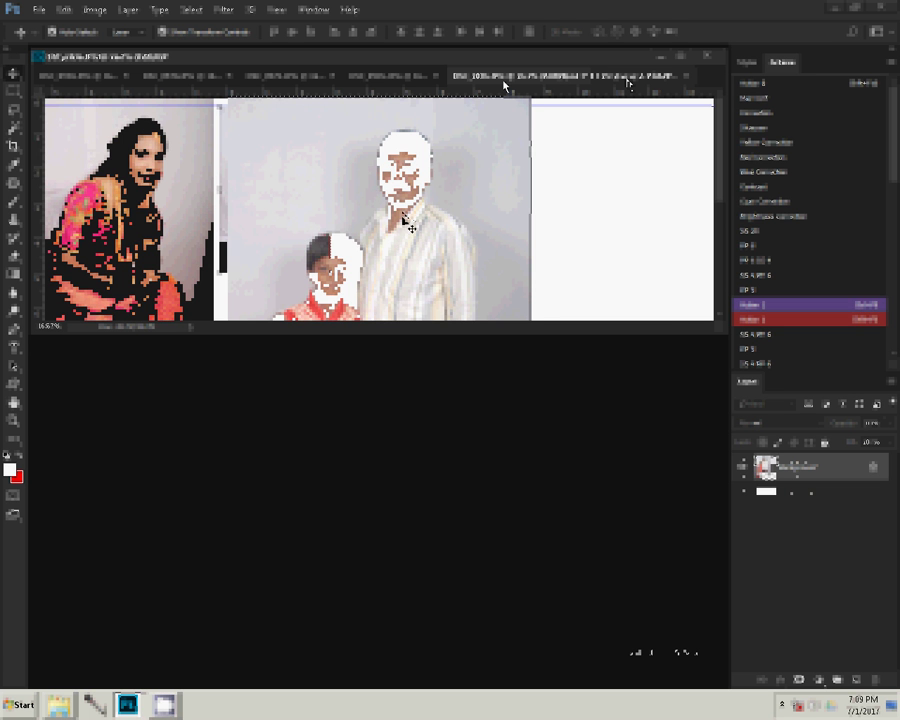
key("ctrl+alt+i")
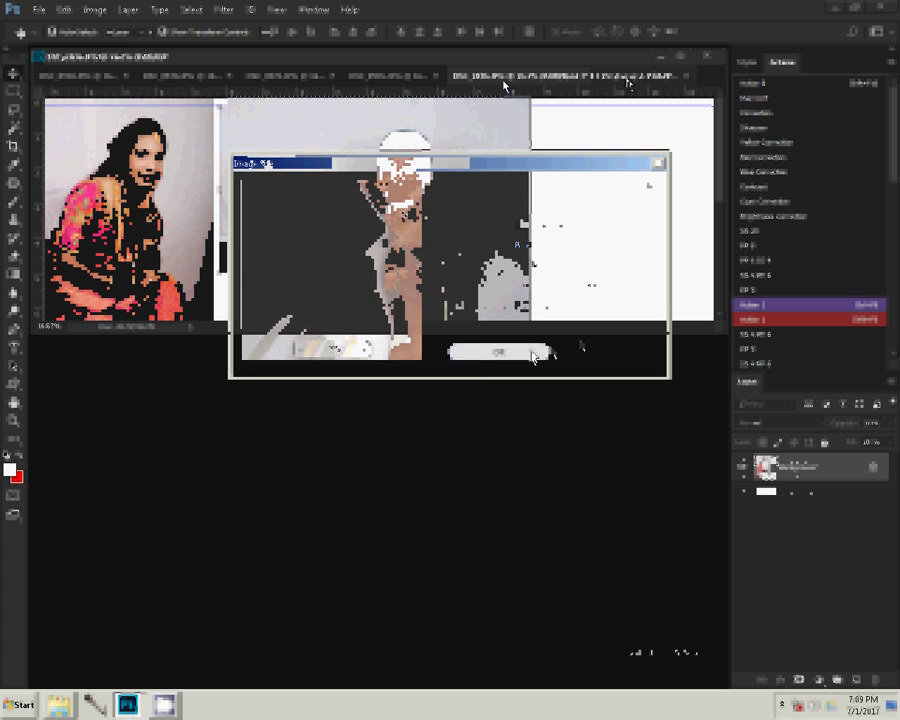
key("Return")
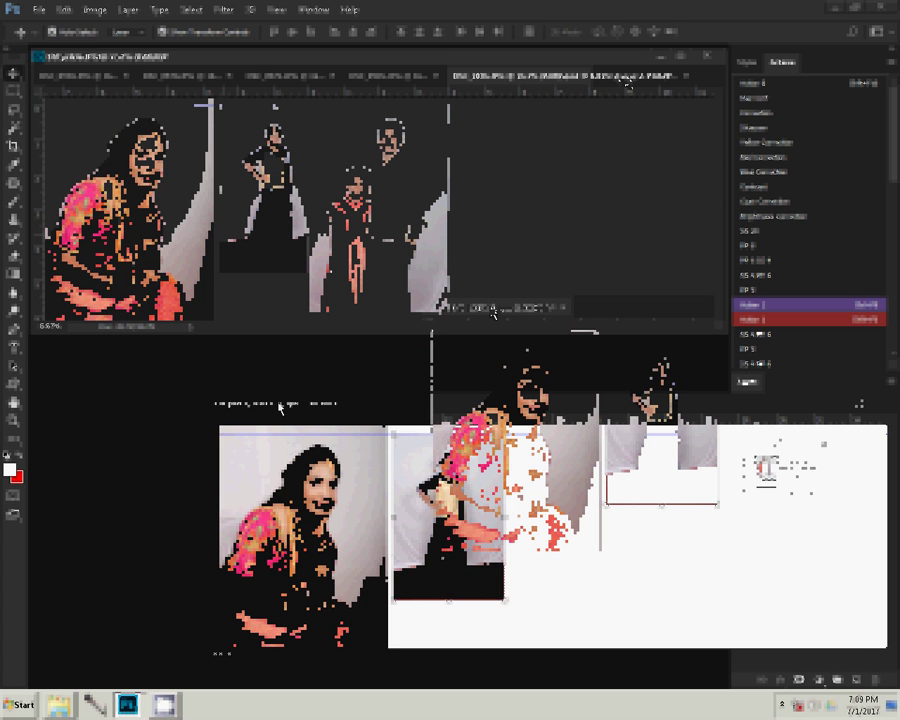
Copy the man-and-child photo into the album and move it to the top row's right end.
mouse_move(625, 82)
left_mouse_down()
mouse_move(493, 313)
mouse_move(665, 395)
mouse_move(503, 415)
left_mouse_up()
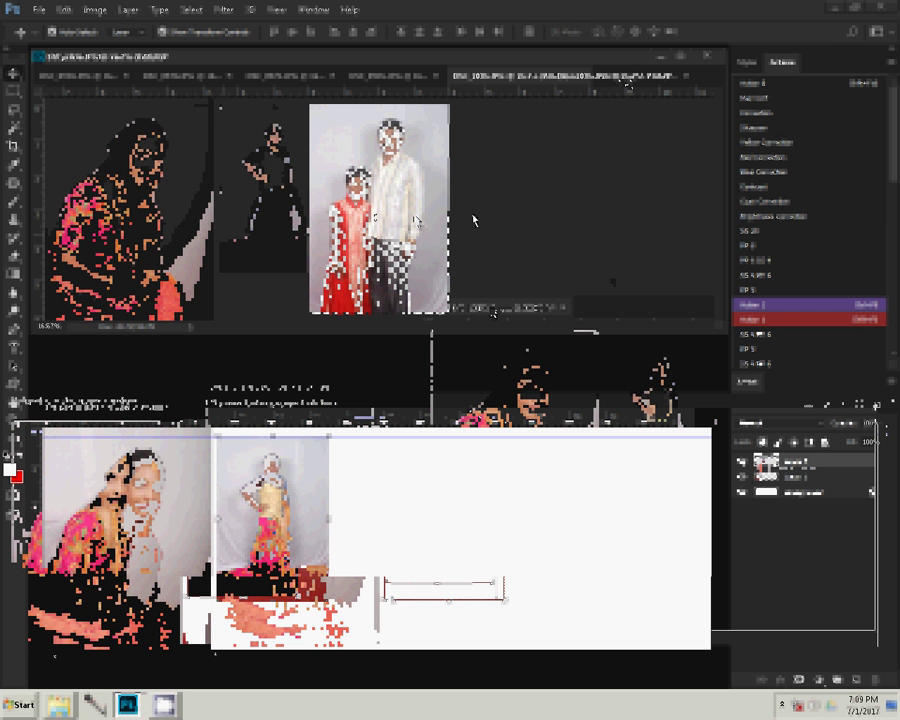
left_click_drag(474, 219, 452, 492)
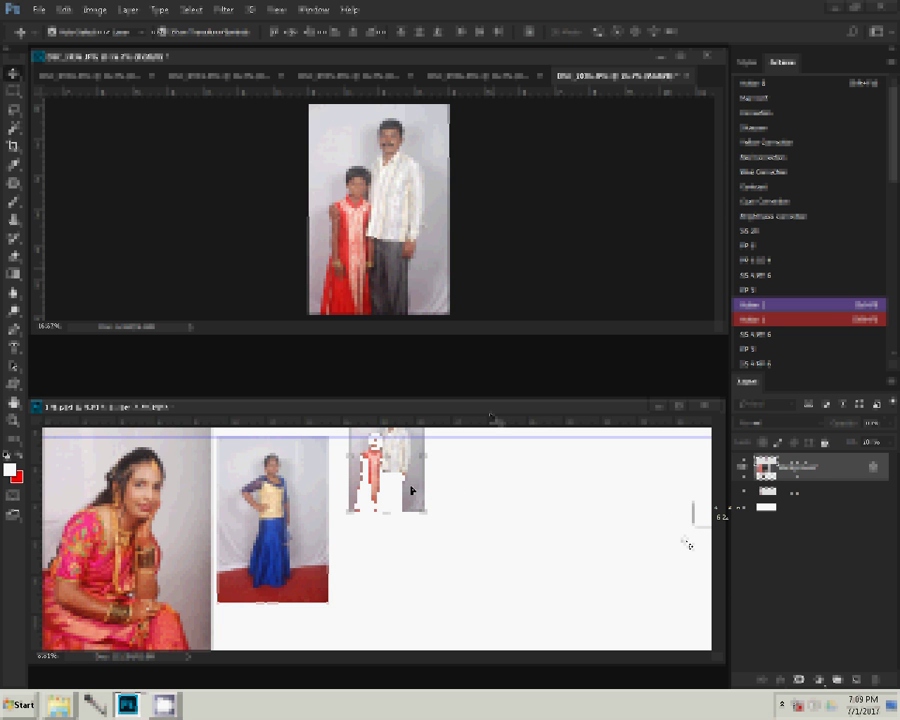
mouse_move(412, 488)
left_mouse_down()
mouse_move(690, 535)
mouse_move(691, 521)
left_mouse_up()
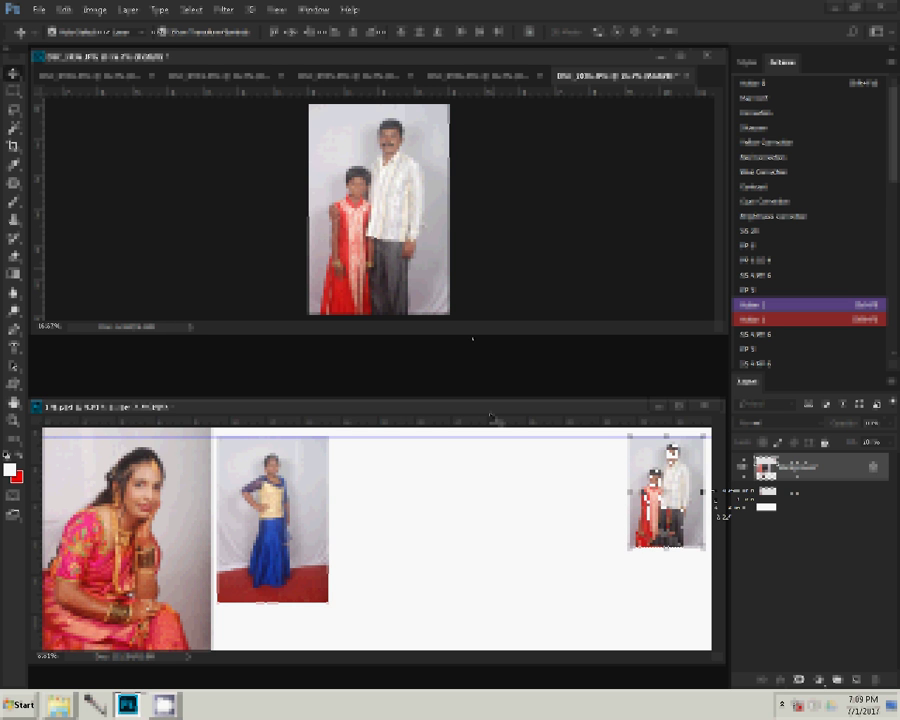
Close the man-and-child photo unsaved and resize the green-and-pink girl portrait.
left_click(687, 76)
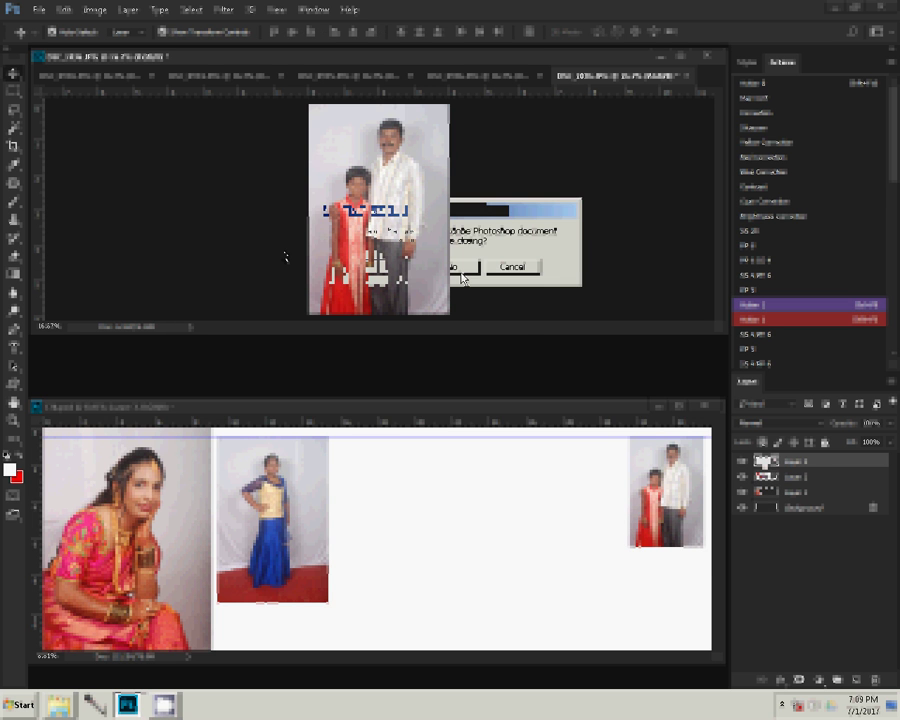
left_click(460, 270)
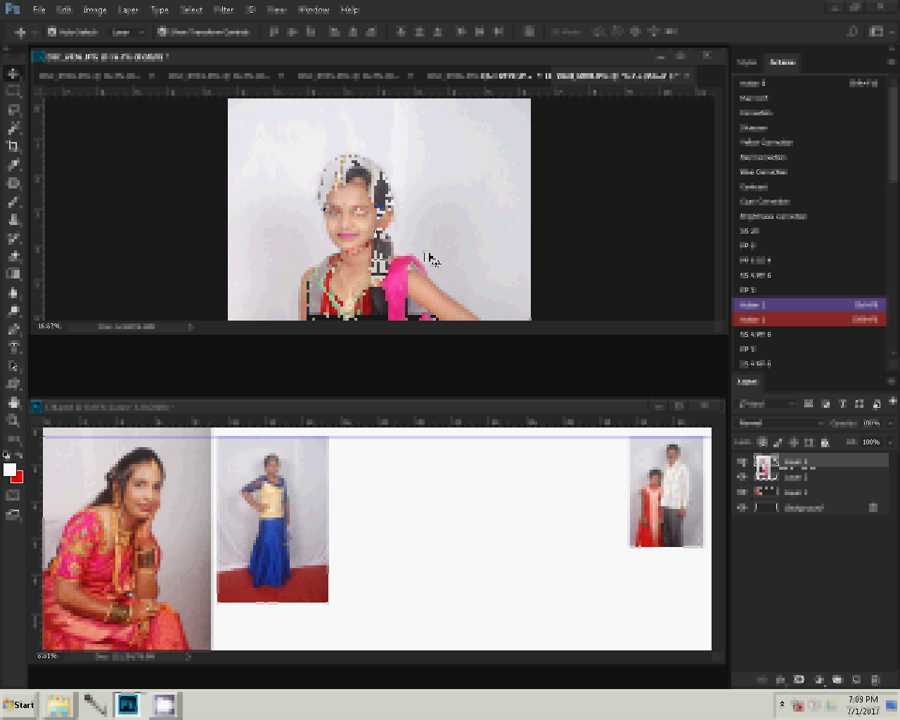
key("ctrl+alt+i")
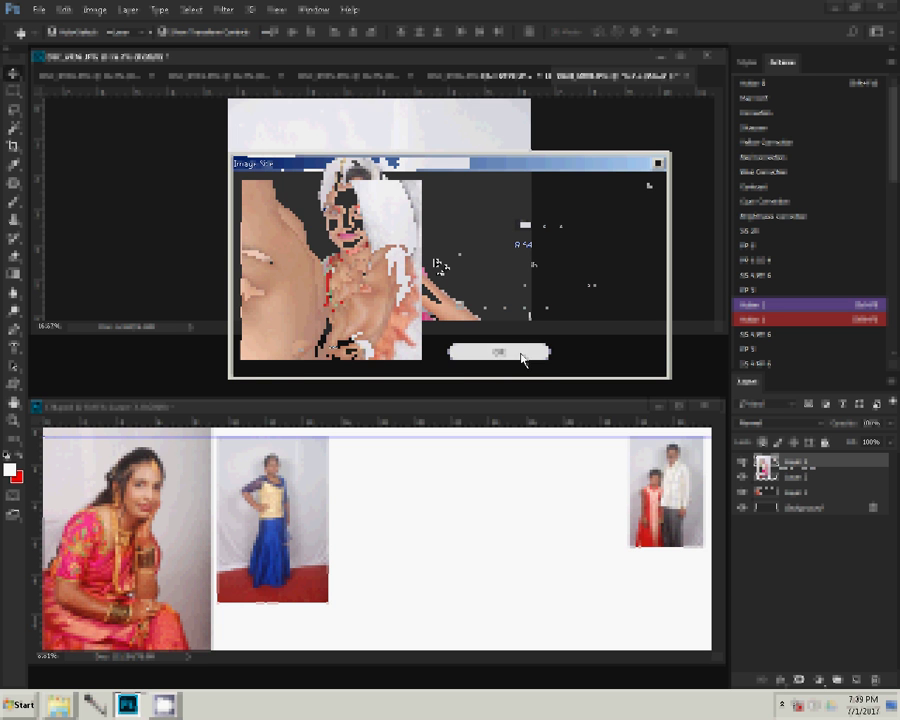
left_click(519, 354)
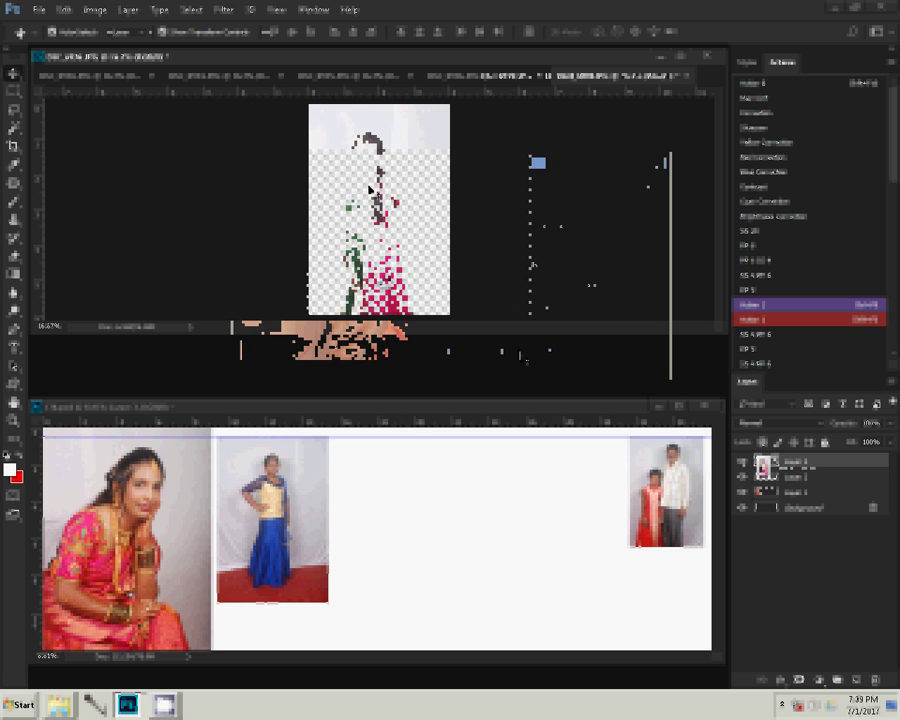
Place the girl's portrait in the album left of the man-and-child photo and close its document.
mouse_move(370, 190)
left_mouse_down()
mouse_move(520, 480)
mouse_move(601, 473)
left_mouse_up()
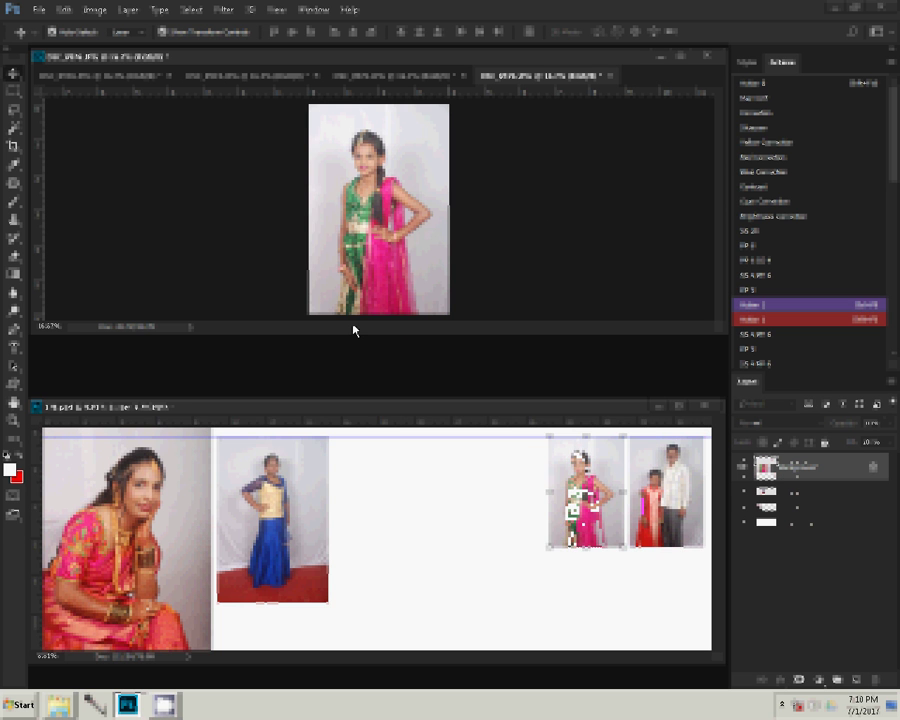
left_click(611, 77)
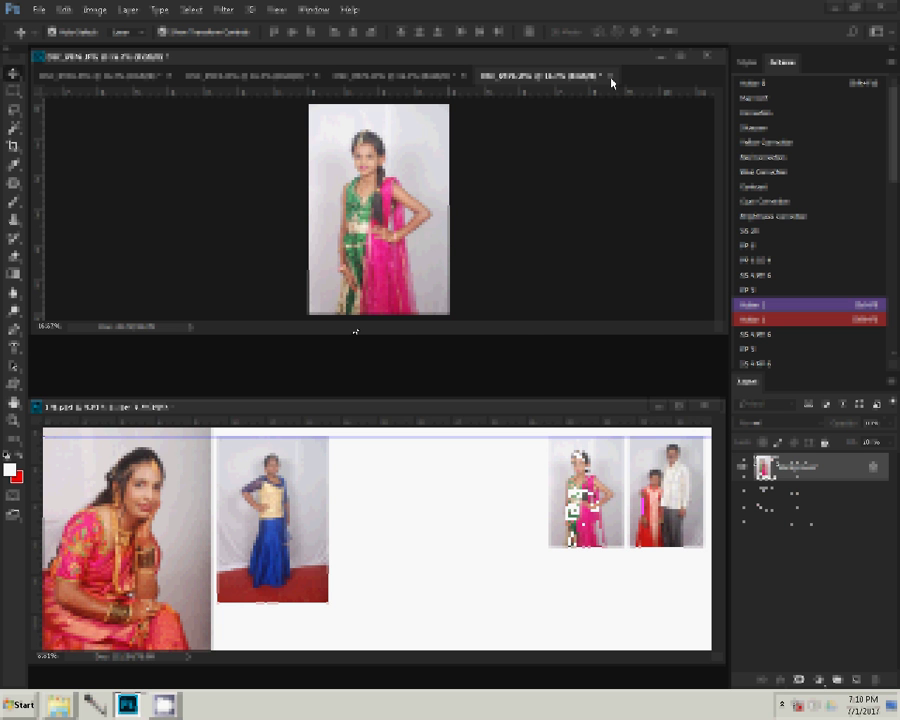
left_click(611, 77)
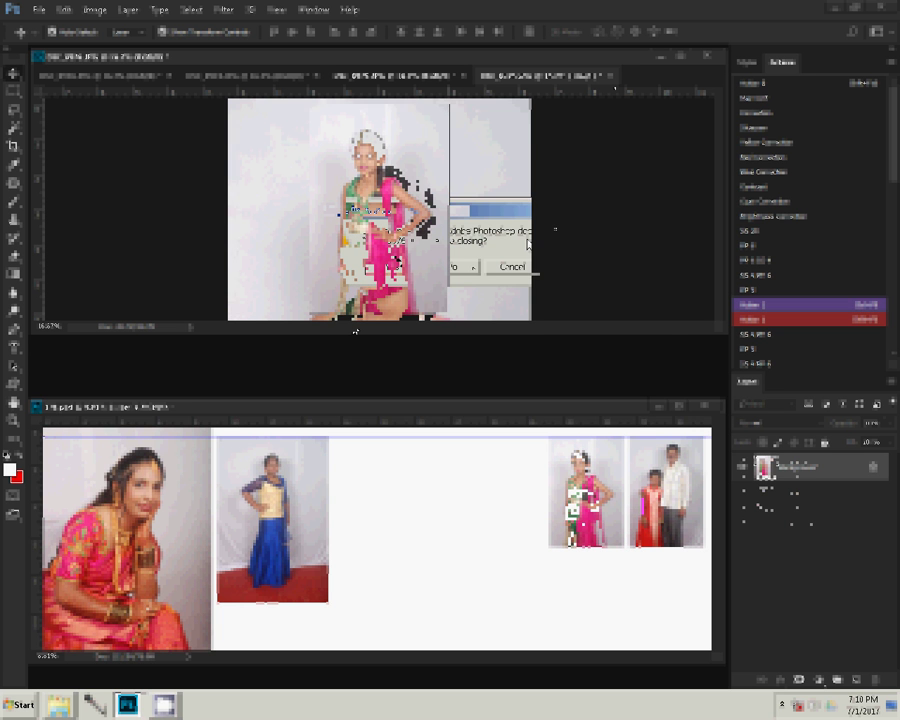
Resize the folded-arms girl portrait and place it left of her other portrait in the top row.
left_click(452, 266)
key("ctrl+alt+i")
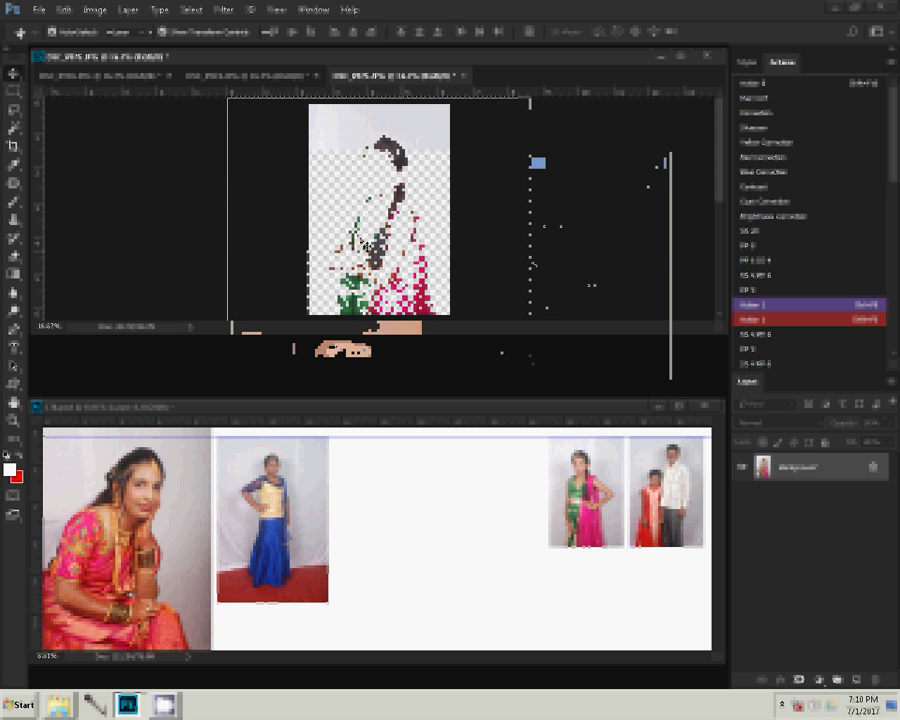
left_click_drag(537, 491, 503, 490)
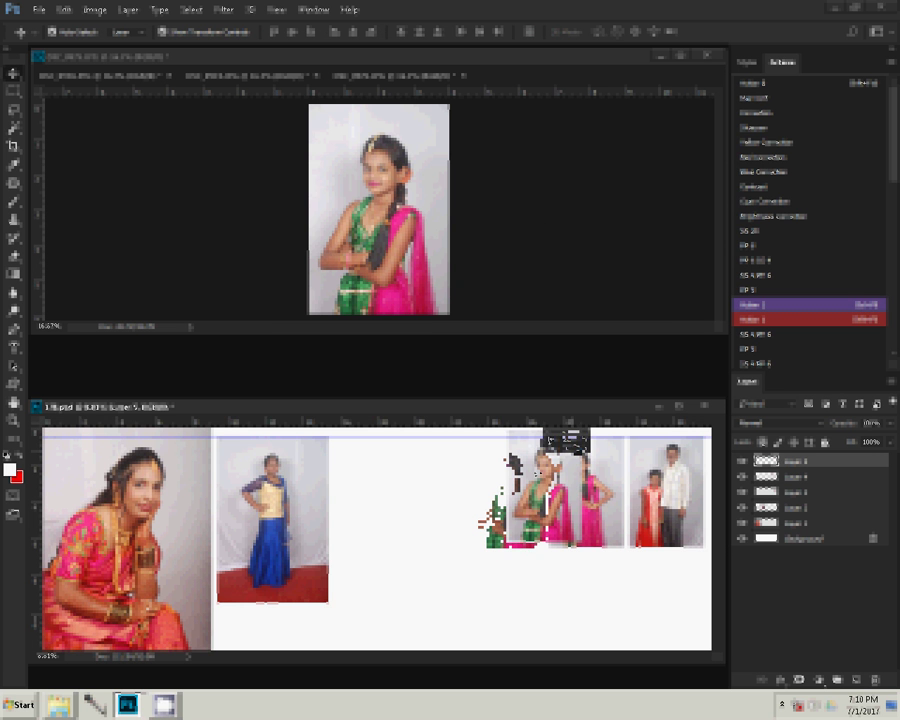
left_click_drag(570, 465, 526, 462)
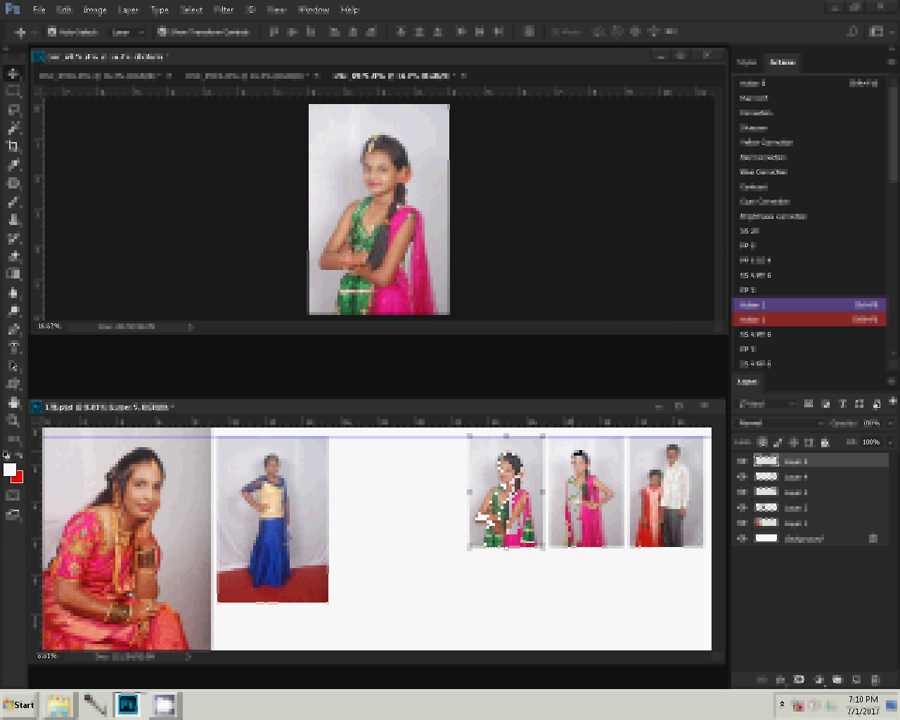
left_click(463, 76)
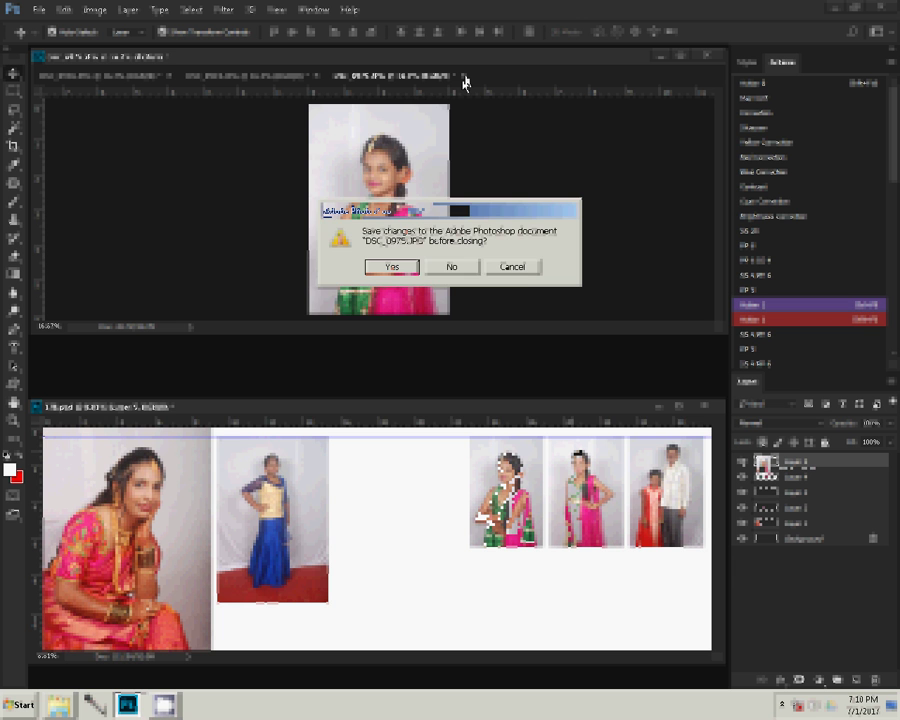
Resize the full-length green-and-pink girl photo and drag it into the album page.
key("n")
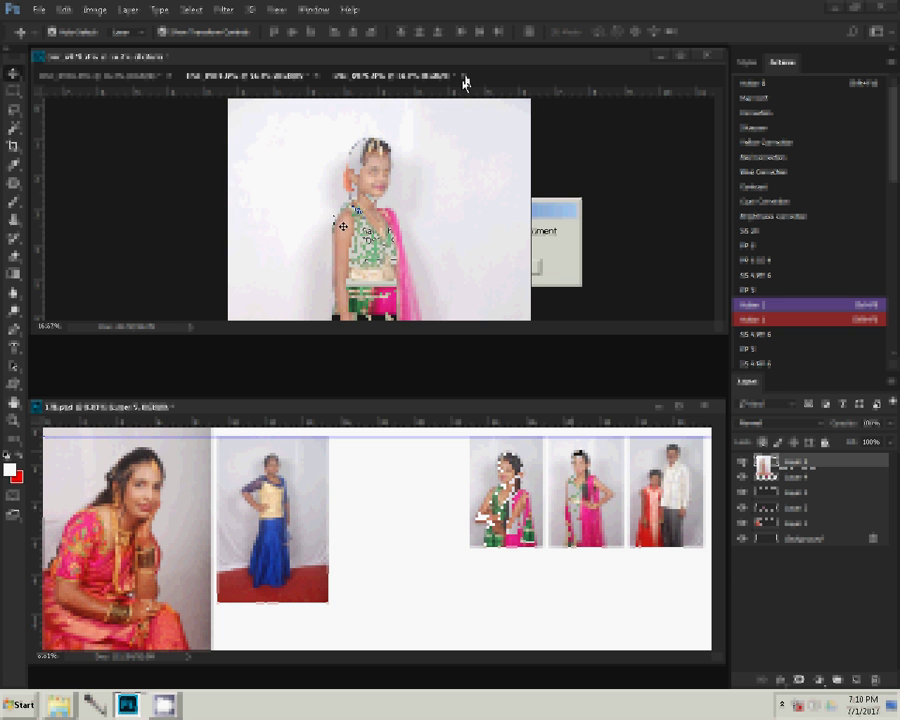
key("ctrl+alt+i")
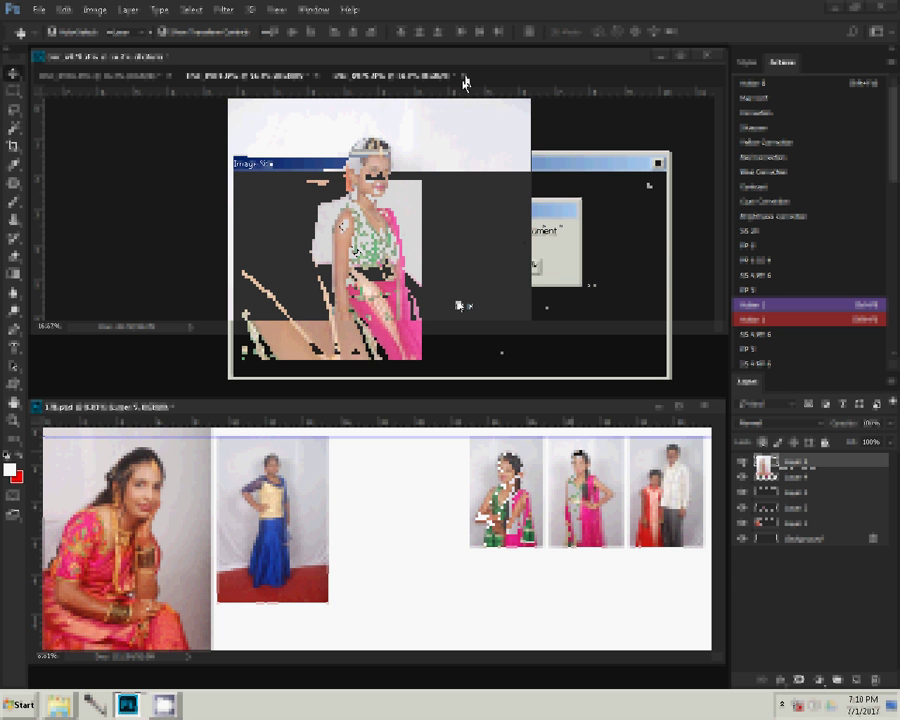
type("4")
left_click(514, 356)
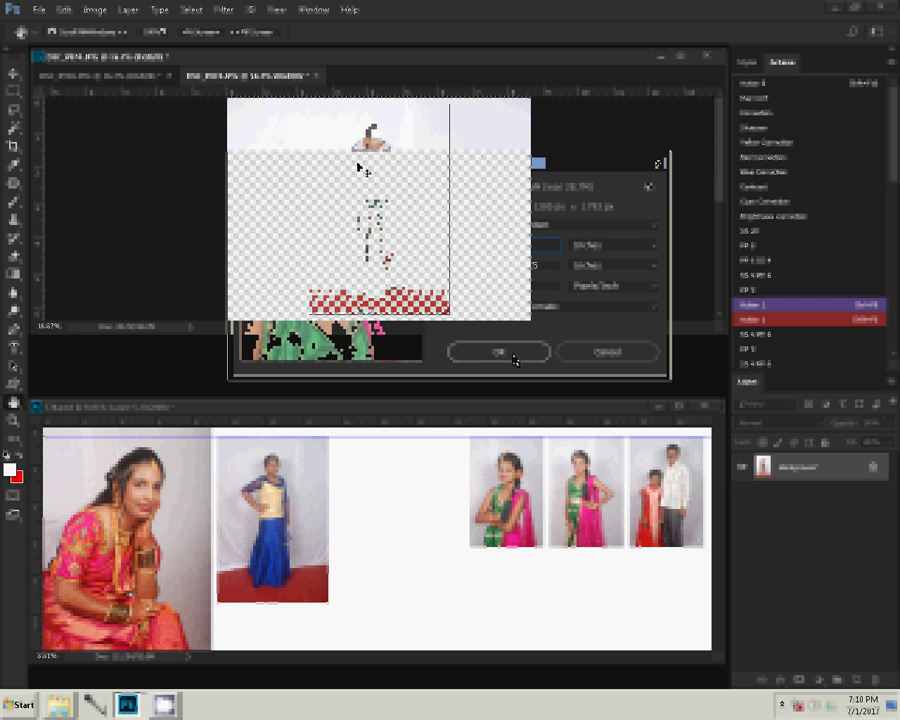
left_click_drag(412, 474, 436, 442)
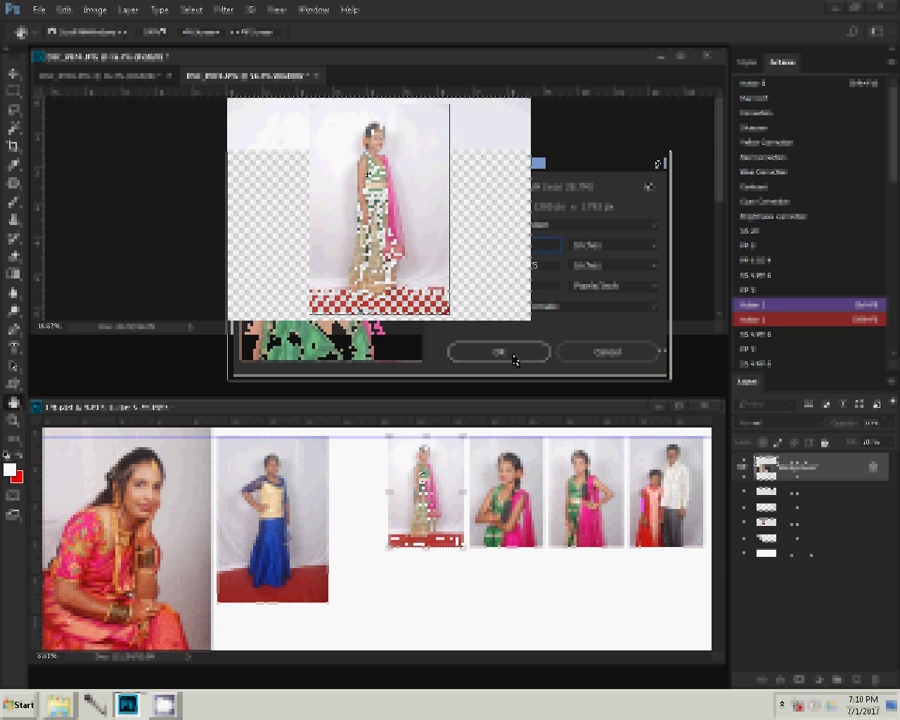
Confirm the new image size for the standing girl photo in the top row.
left_click(513, 357)
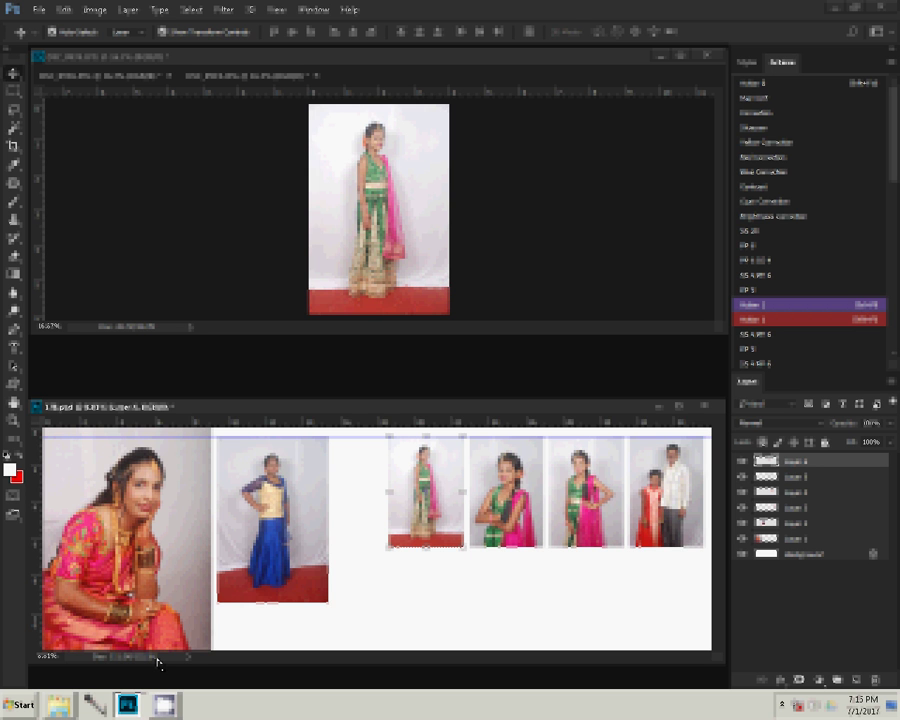
Close the girl photo, resize the red-shirt boy photo, and paste it into the album.
key("ctrl+Tab")
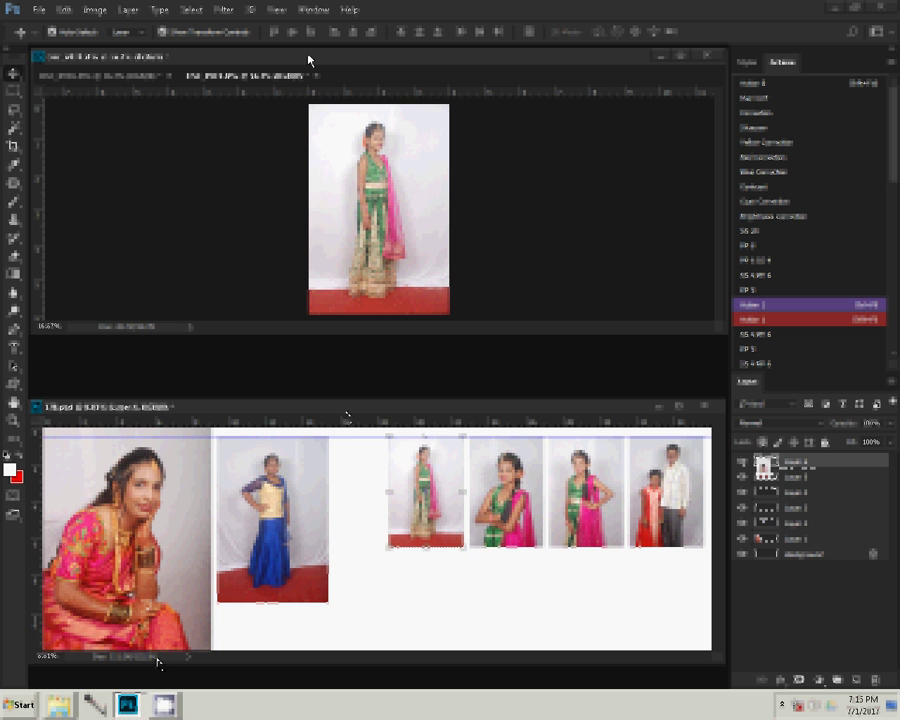
left_click(316, 76)
left_click(452, 266)
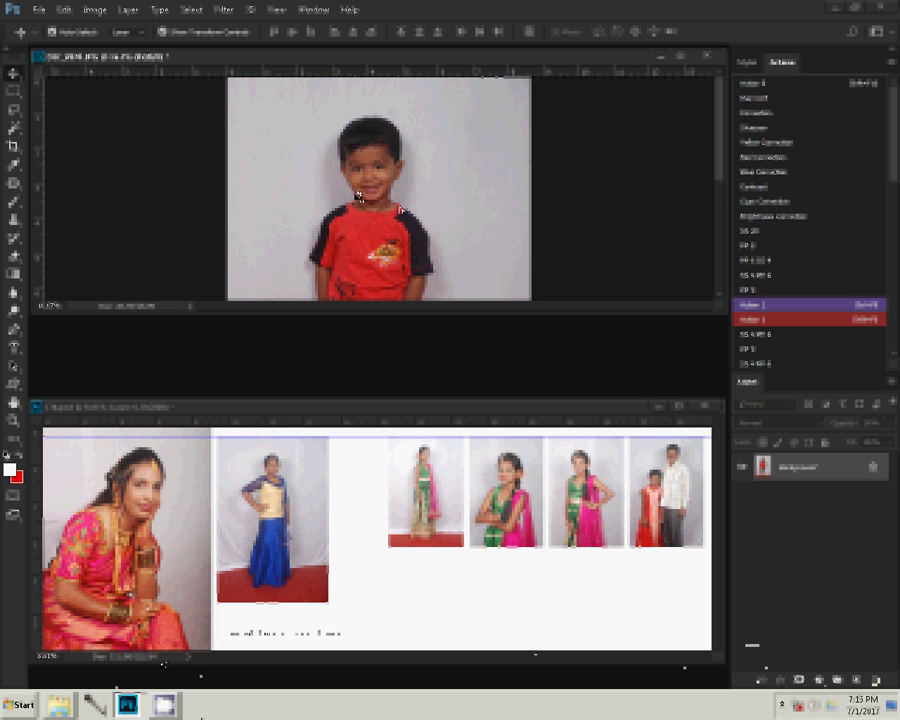
key("ctrl+shift+s")
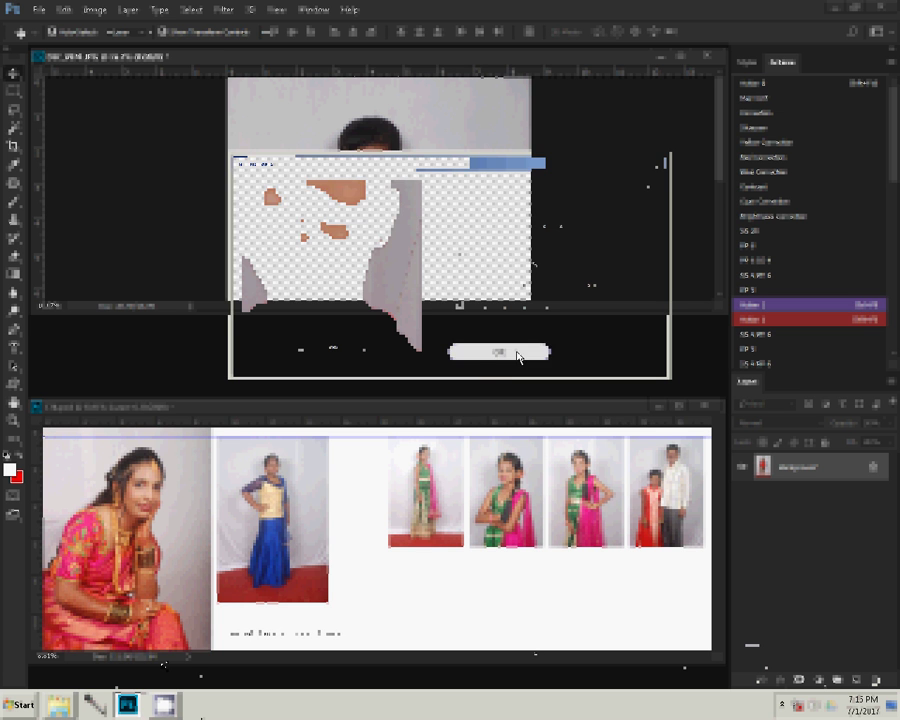
left_click(518, 352)
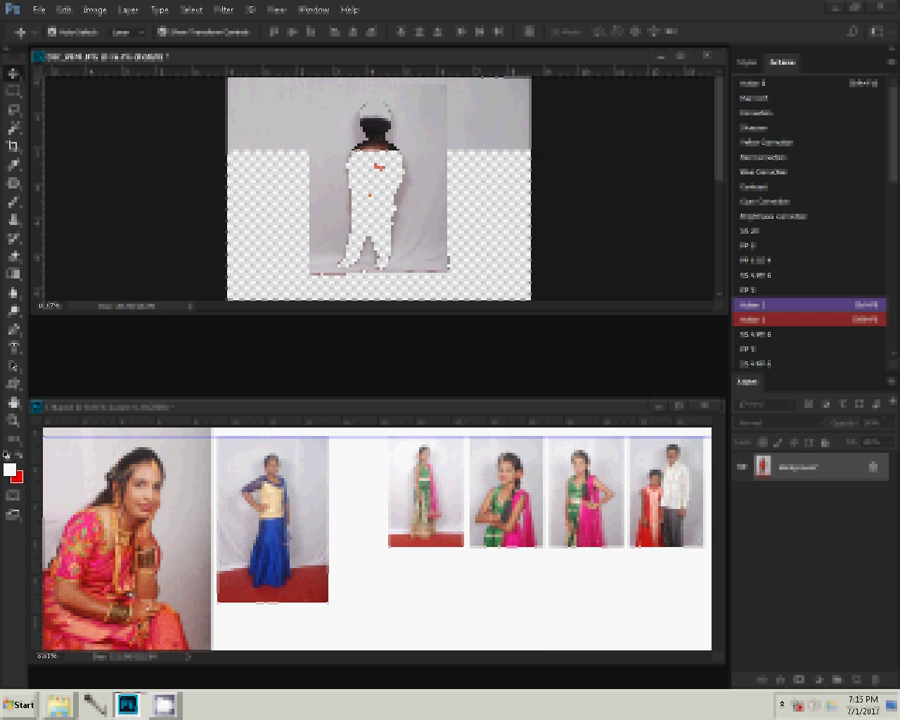
key("ctrl+v")
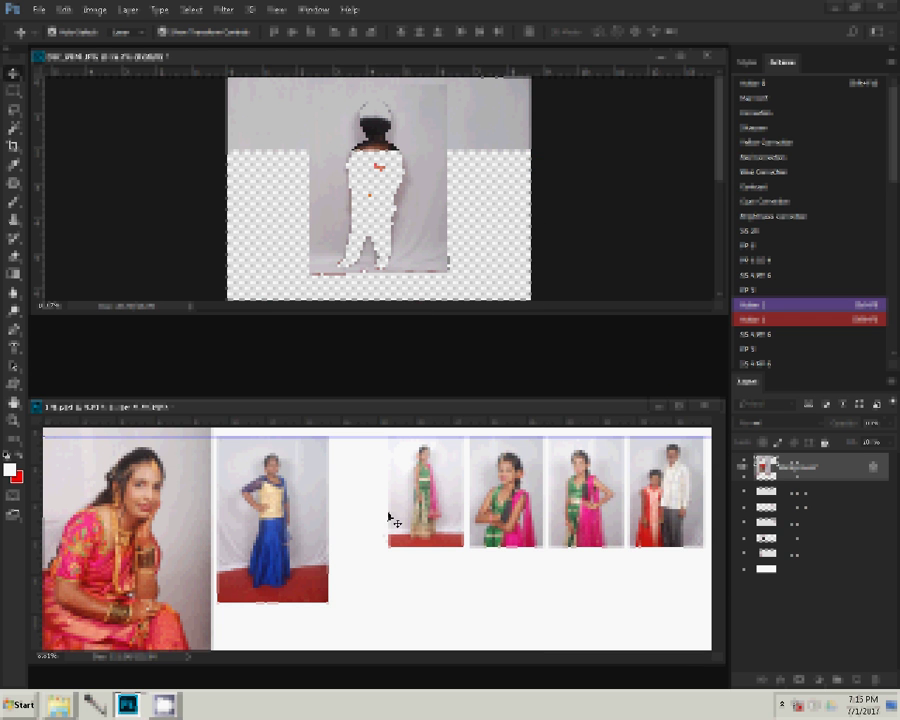
Line up the boy and blue-dress photos in the top row and erase-fade the portrait's right edge.
mouse_move(400, 513)
left_mouse_down()
mouse_move(335, 480)
mouse_move(342, 473)
mouse_move(318, 437)
mouse_move(302, 455)
mouse_move(310, 461)
left_mouse_up()
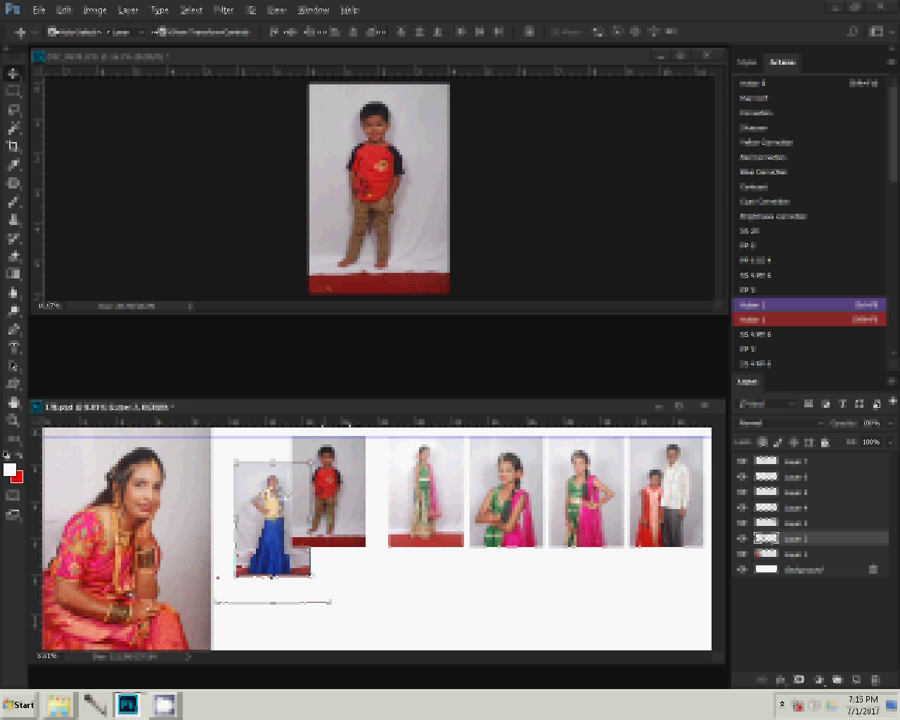
left_click_drag(272, 500, 262, 466)
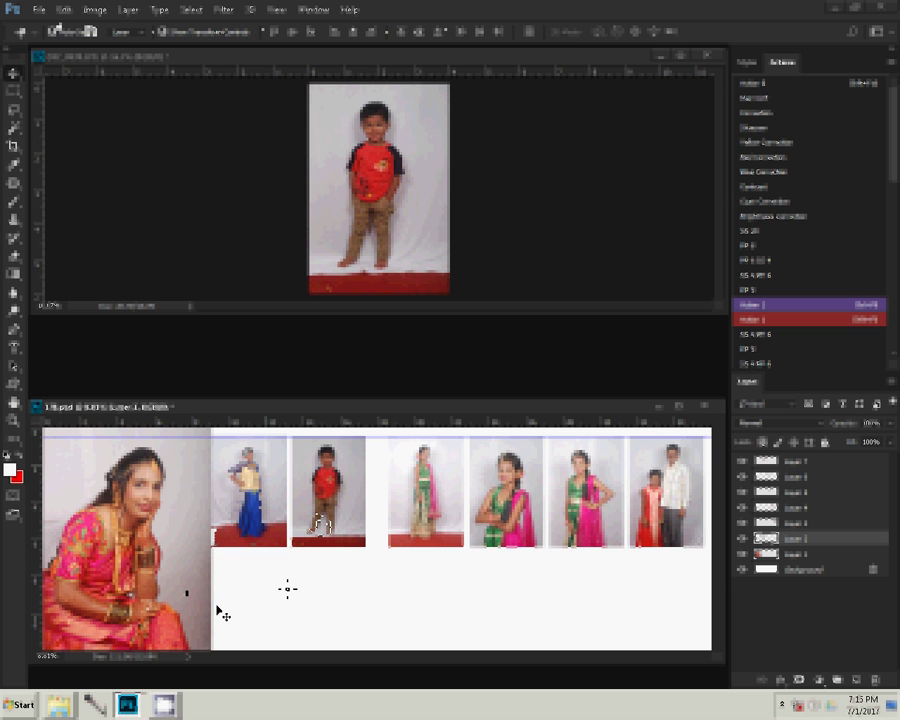
key("alt+bracketleft")
key("e")
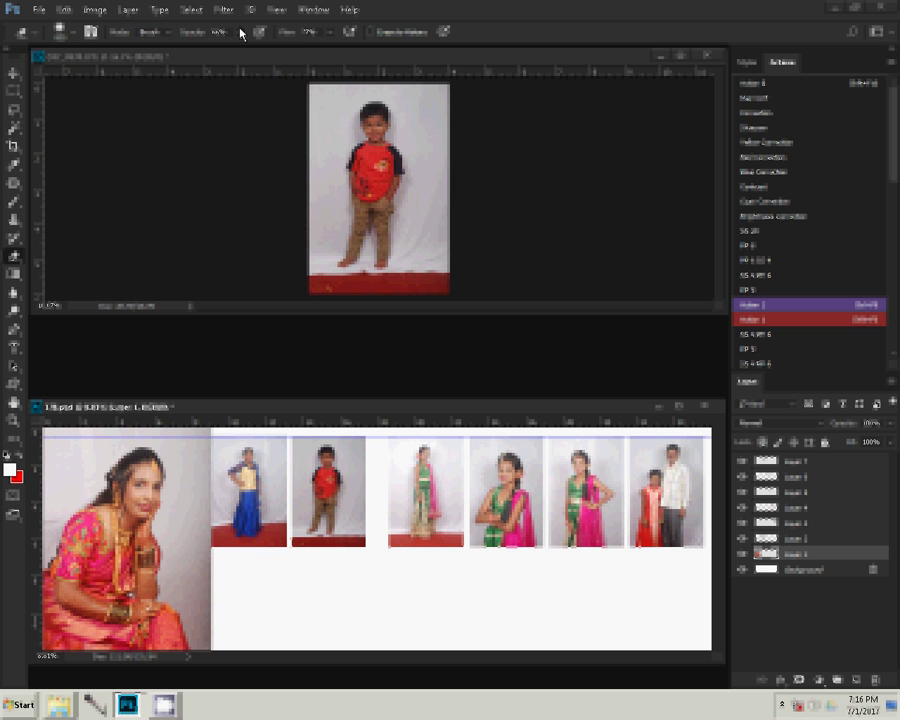
key("F2")
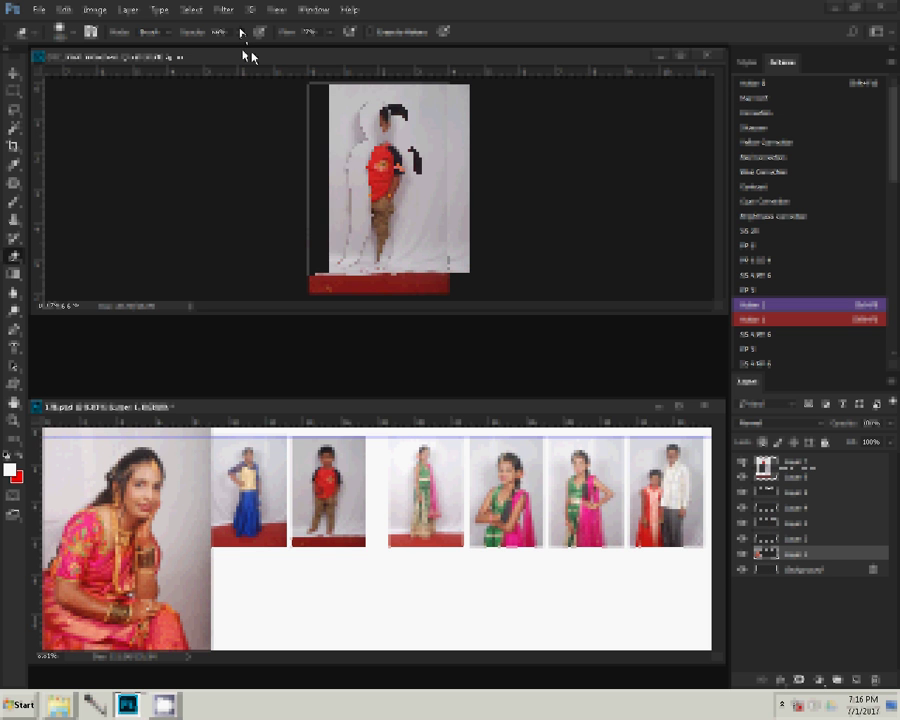
key("F2")
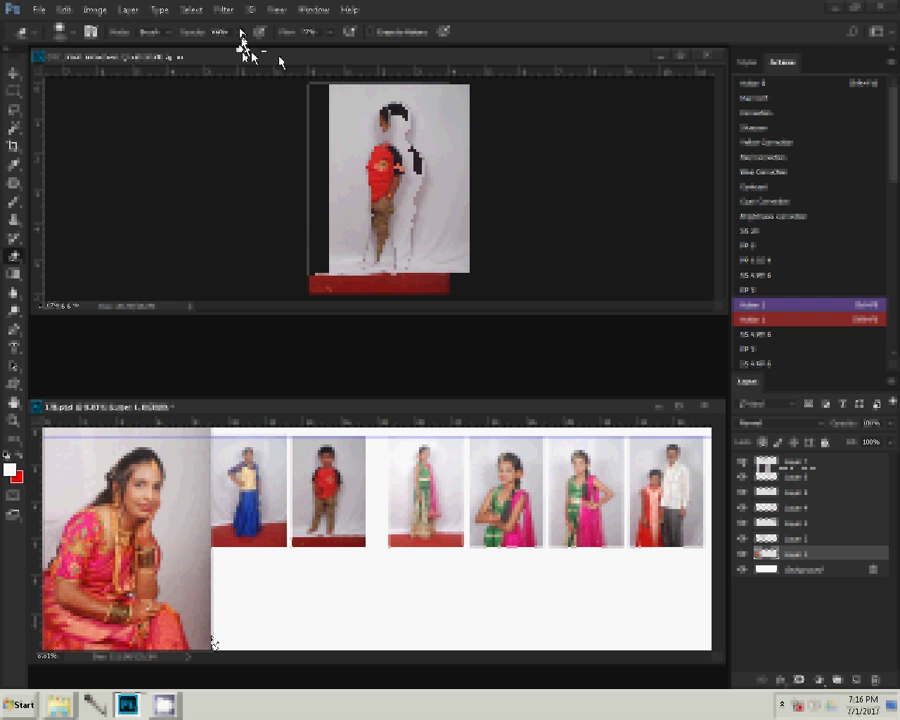
mouse_move(212, 643)
left_mouse_down()
mouse_move(200, 481)
mouse_move(217, 566)
left_mouse_up()
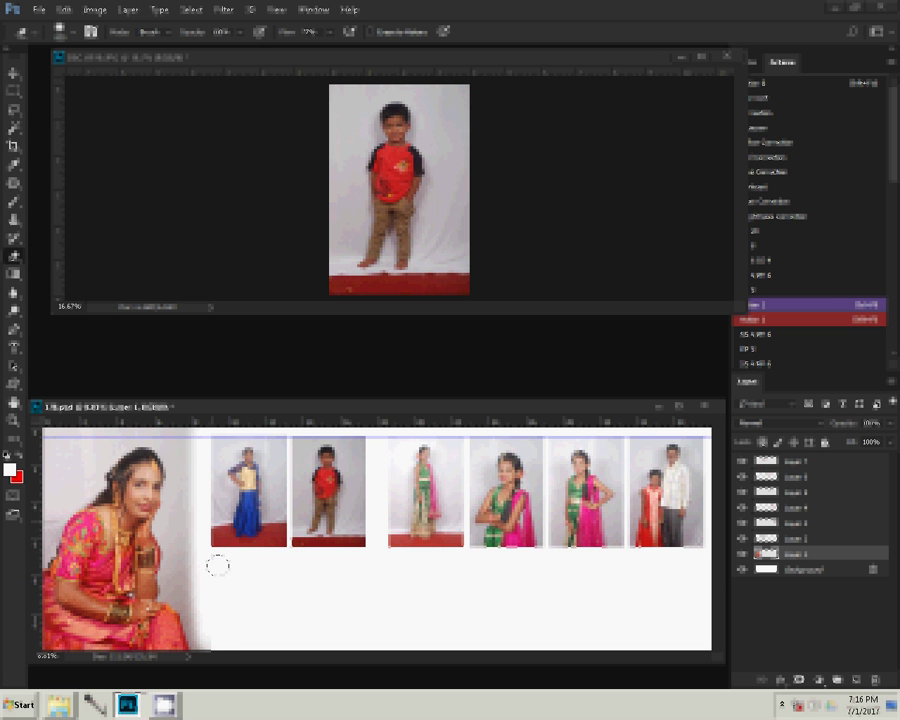
key("bracketleft")
key("bracketleft")
key("bracketleft")
Close the red-shirt boy source photo without saving.
left_click(430, 235)
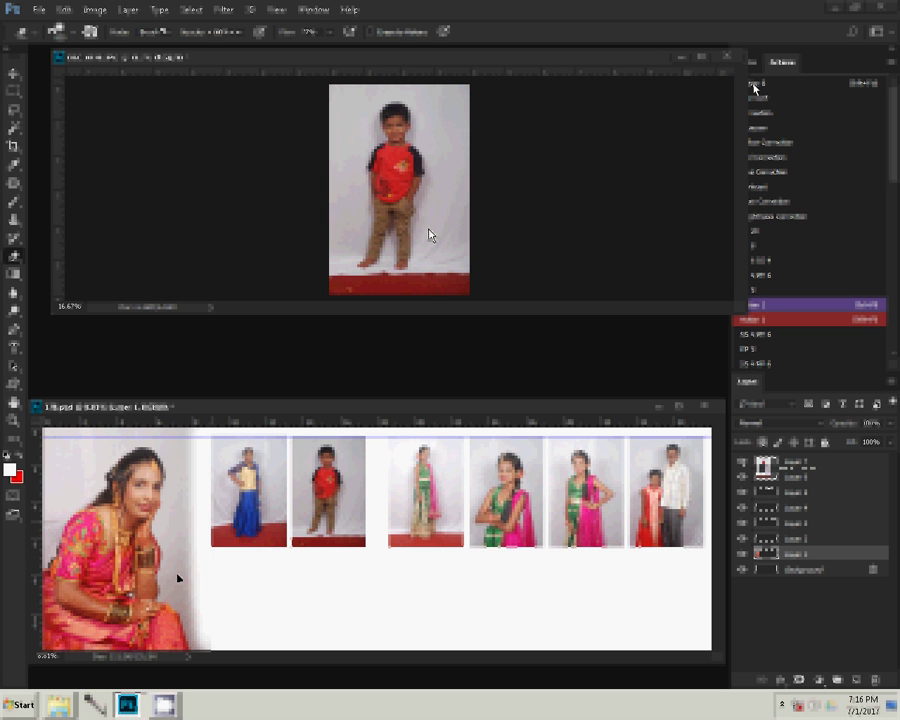
key("ctrl+w")
left_click(446, 265)
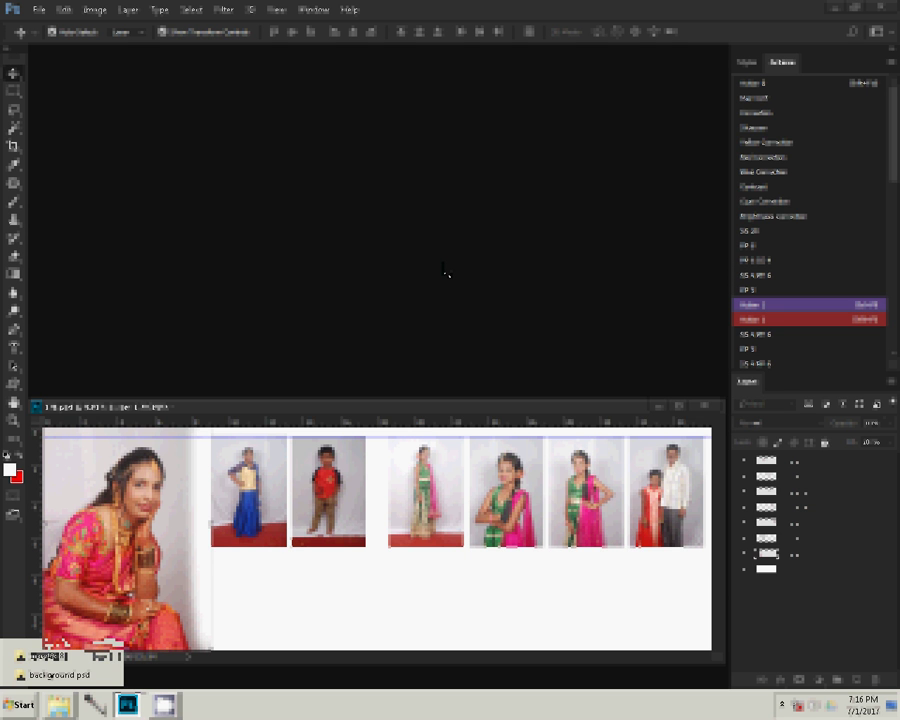
Drag DSC_0073 from the 101NCD80 camera folder into Photoshop to open it.
key("alt+Tab")
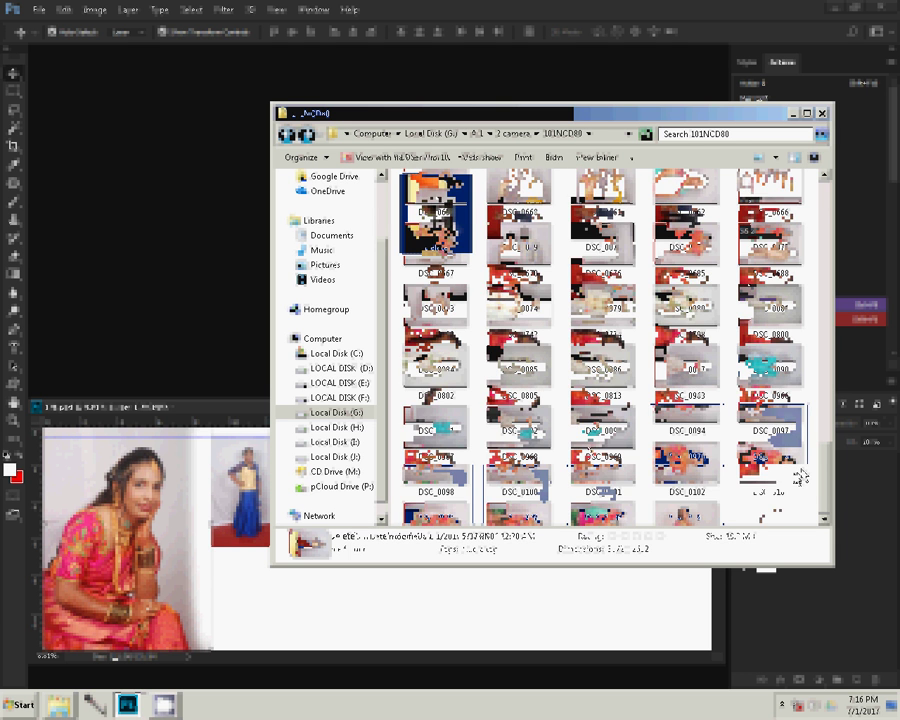
double_click(437, 195)
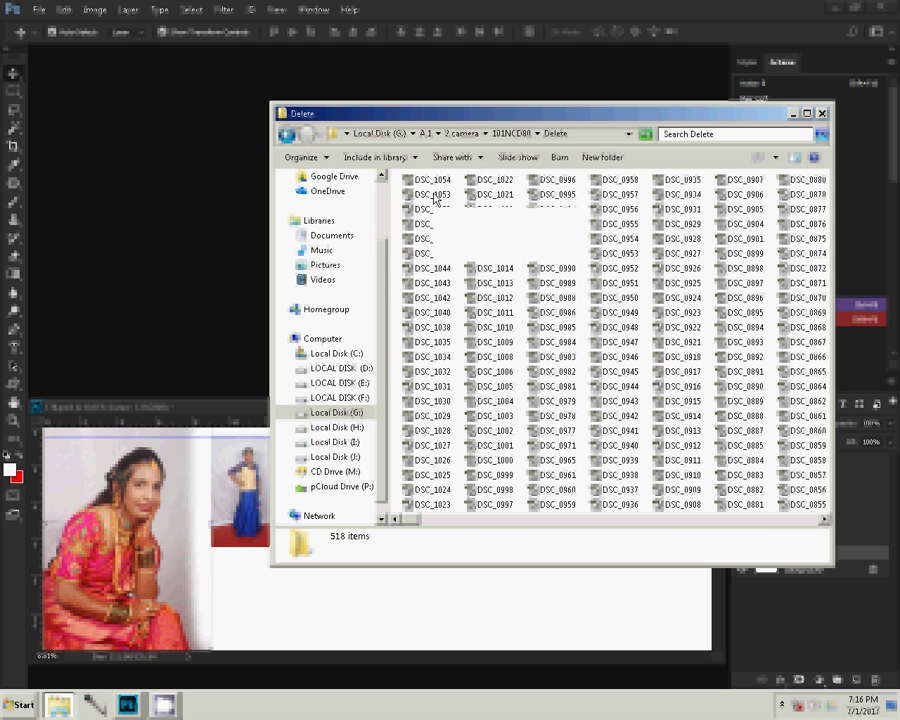
key("ctrl+v")
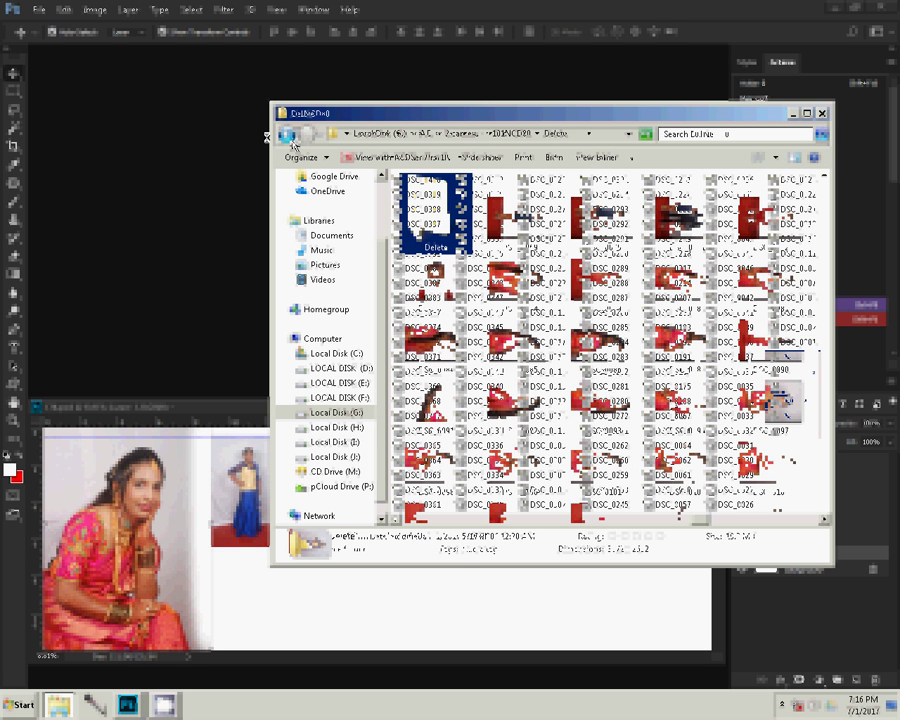
left_click(289, 135)
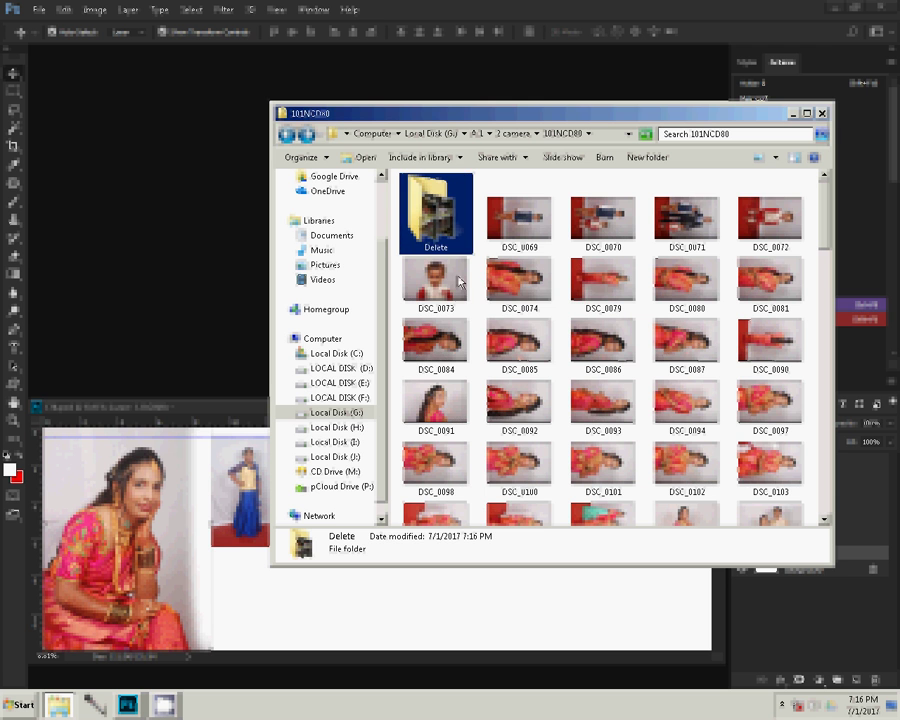
left_click_drag(459, 282, 177, 259)
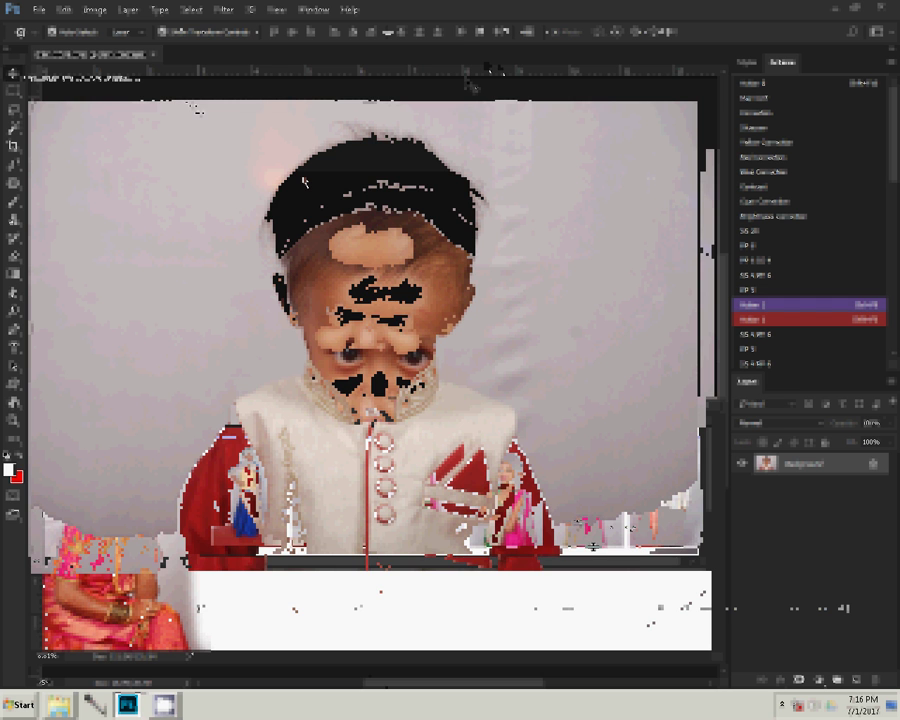
Crop the boy's photo with a rotated portrait crop box framing his head and upper body.
key("c")
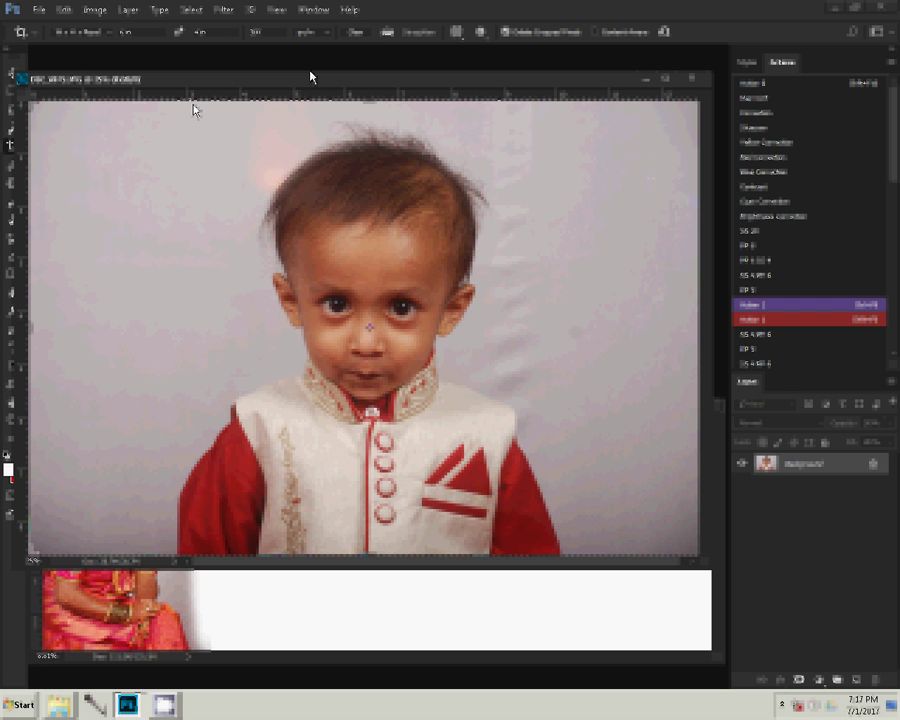
left_click(197, 115)
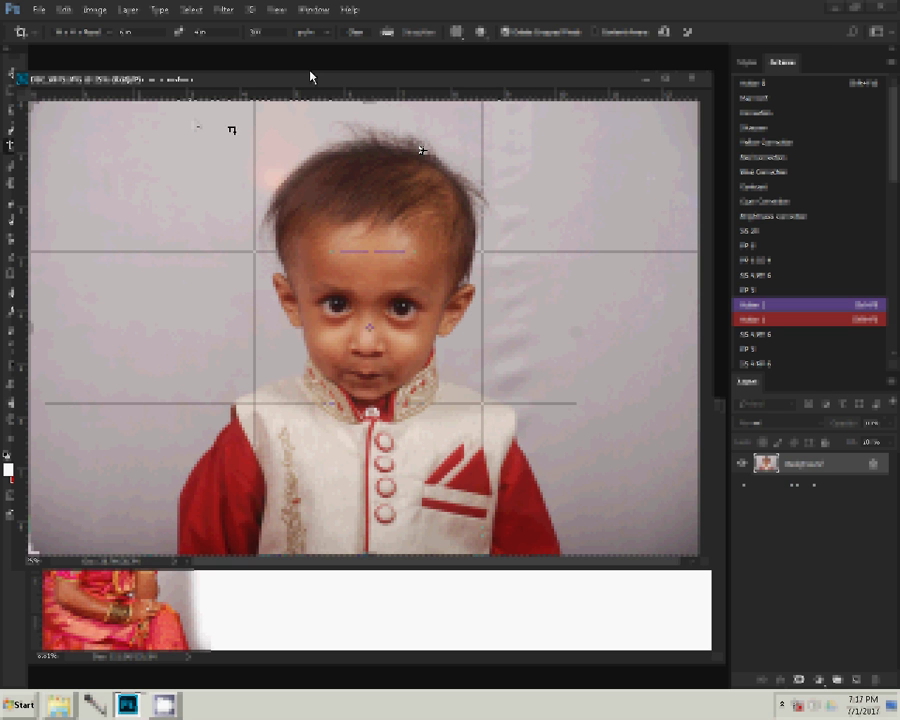
key("Return")
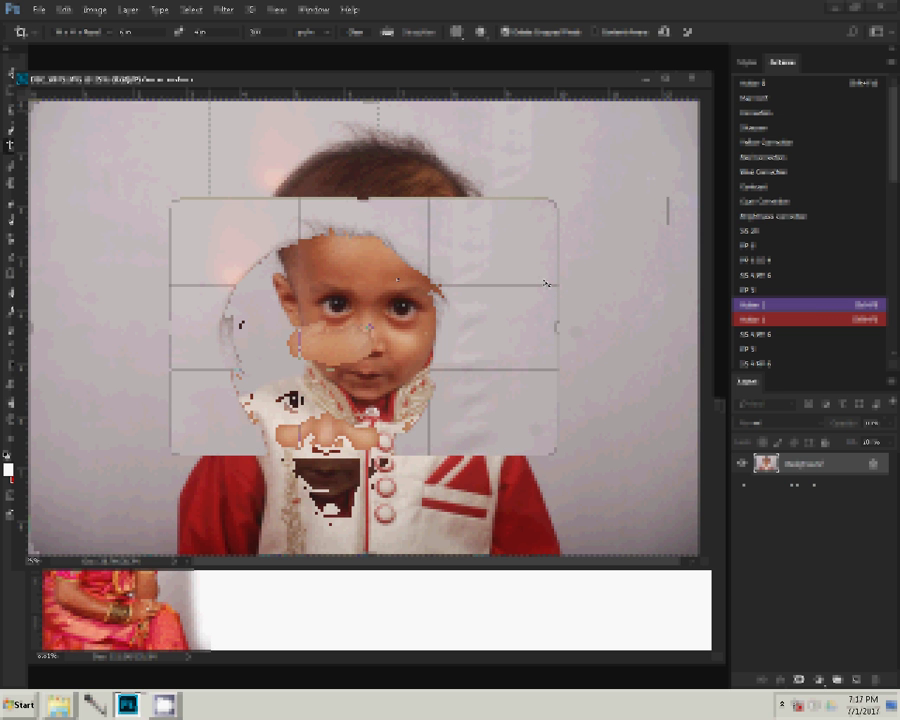
right_click(585, 252)
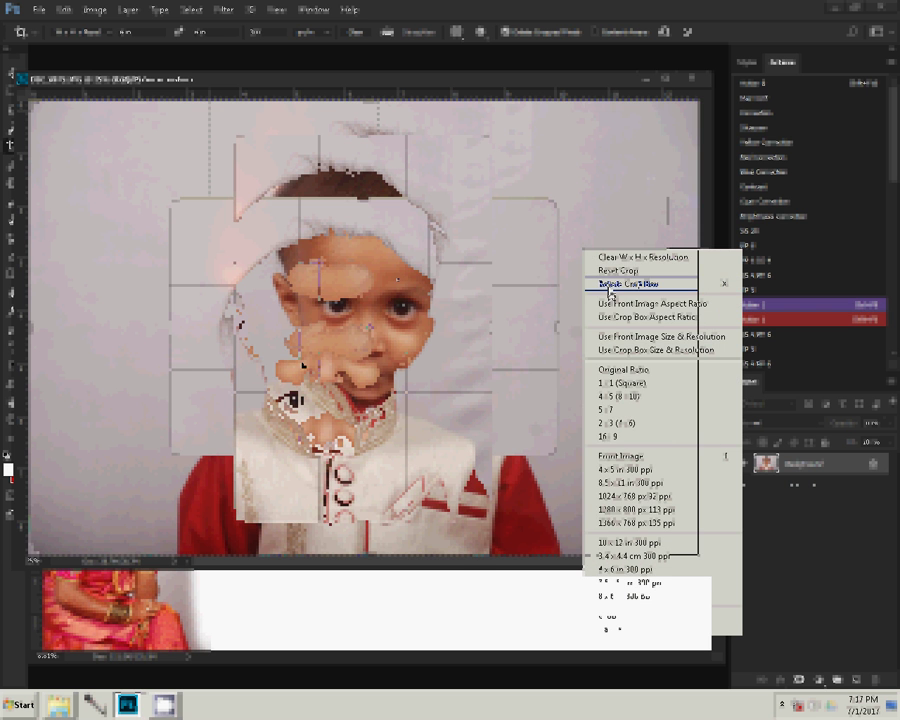
left_click(609, 286)
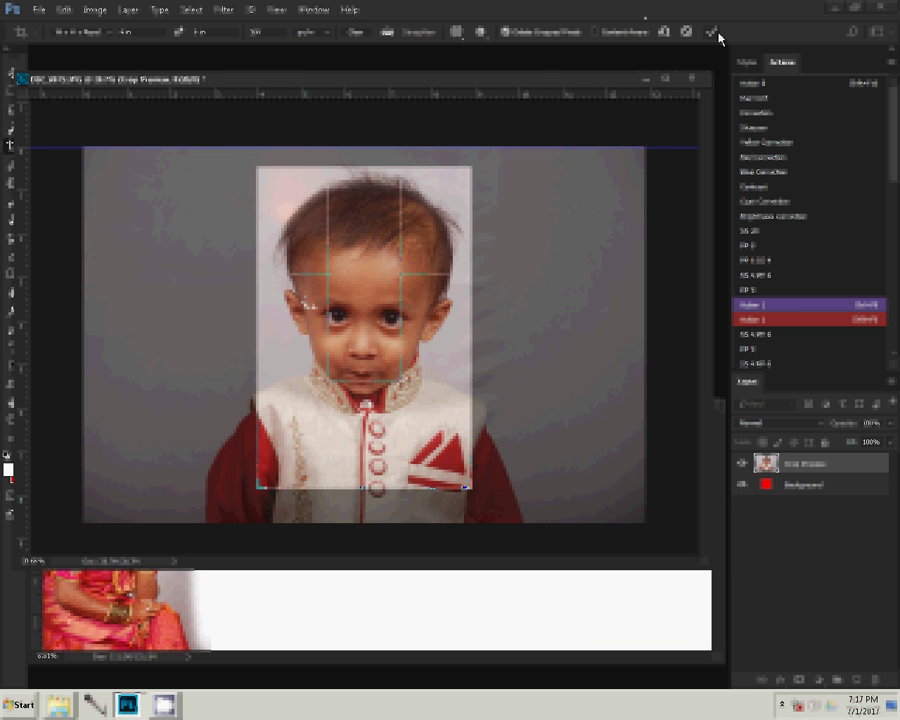
left_click(712, 32)
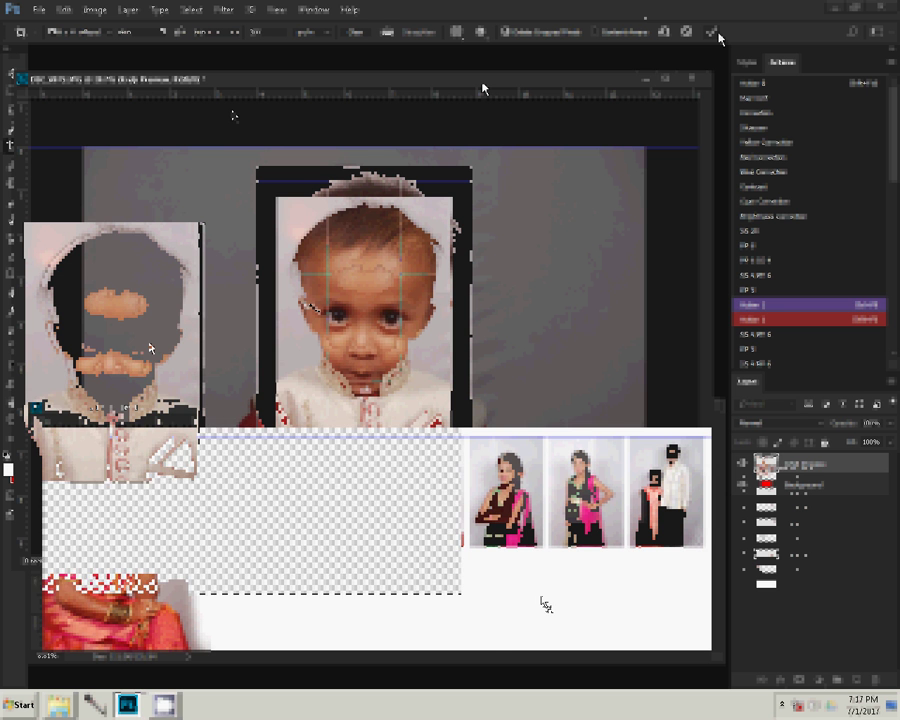
Drag the cropped boy portrait below the album's top row and close DSC_0073 without saving.
left_click_drag(482, 88, 455, 545)
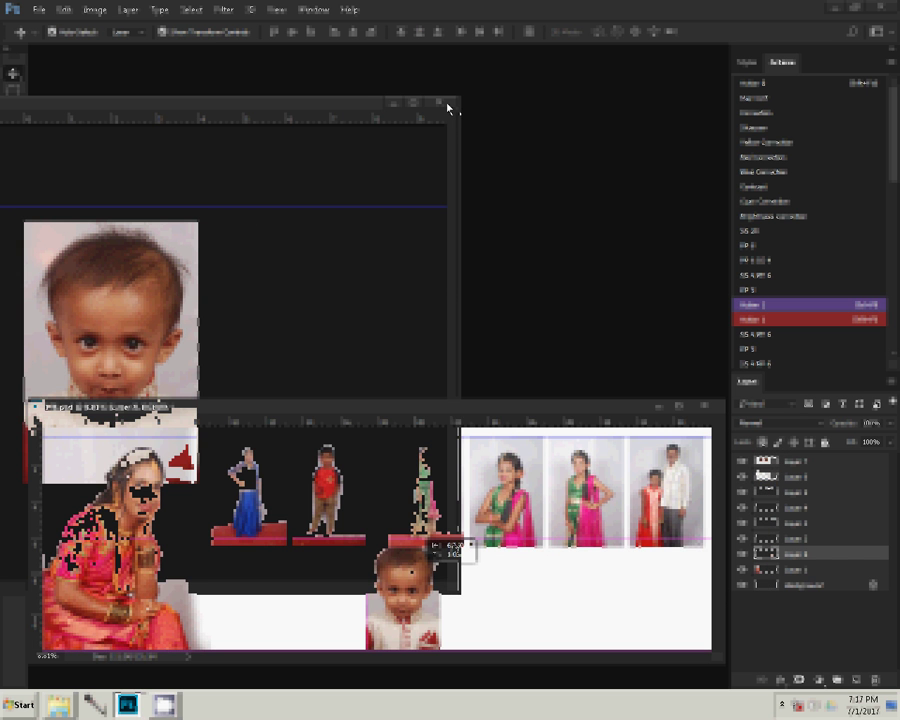
left_click(441, 103)
left_click(465, 266)
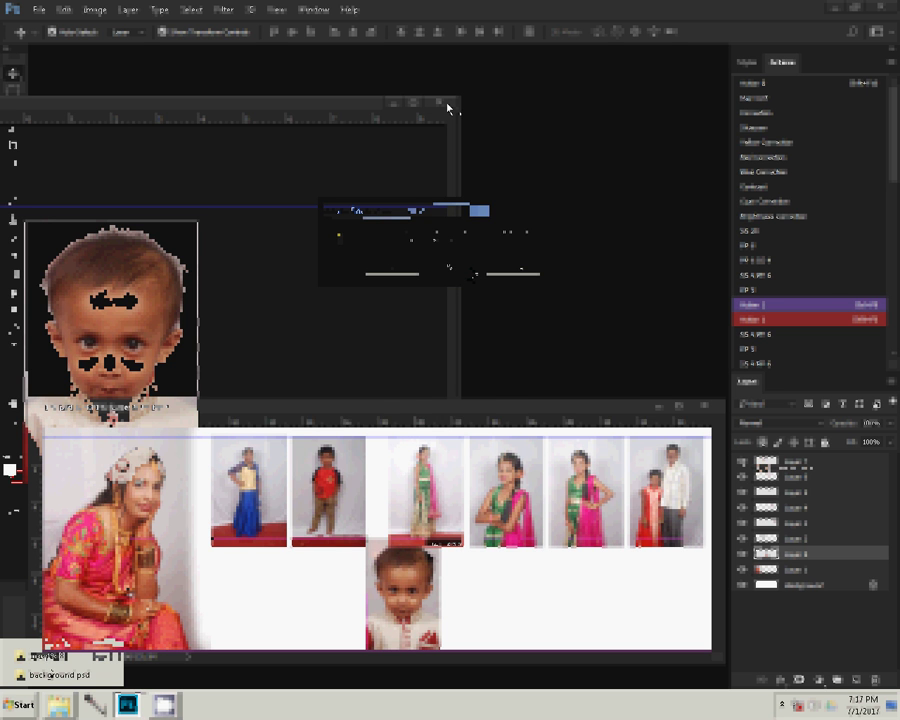
Delete the used DSC_0073 from the 101NCD80 folder, then drag DSC_0173 into Photoshop.
key("alt+Tab")
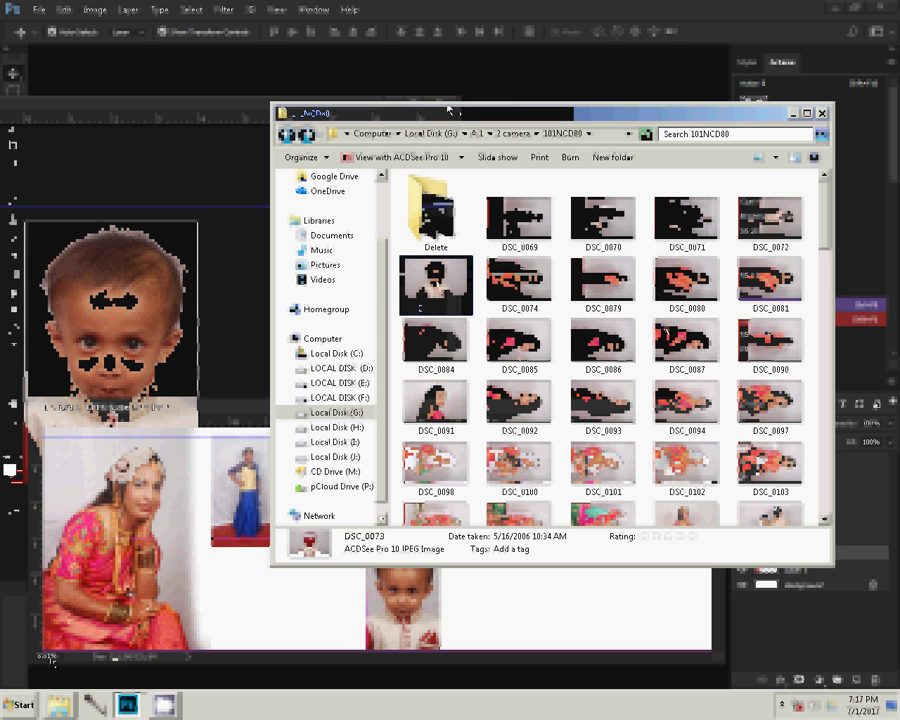
key("Delete")
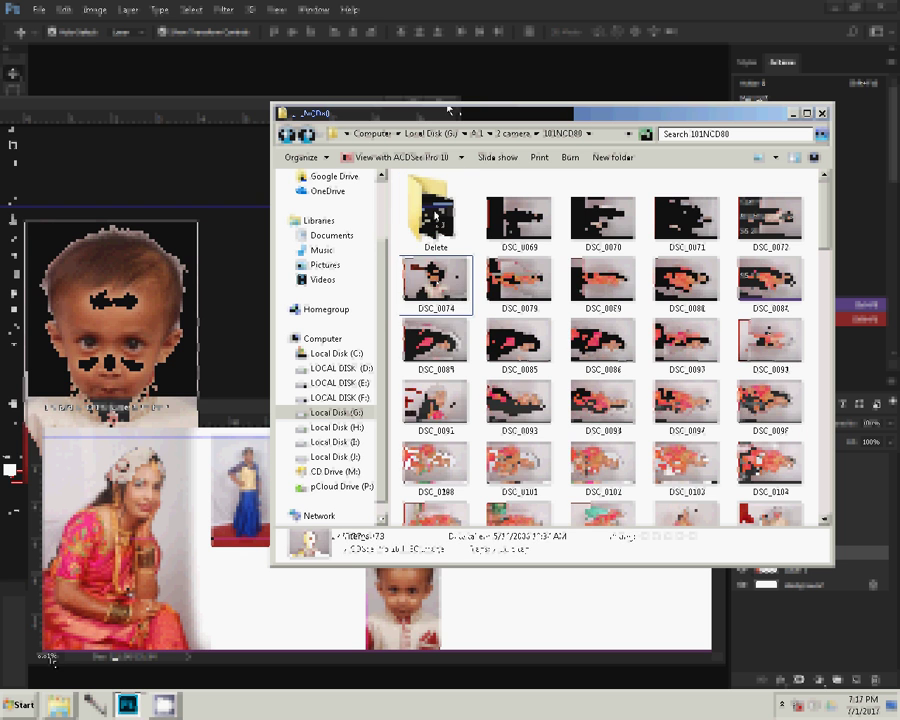
left_click(626, 348)
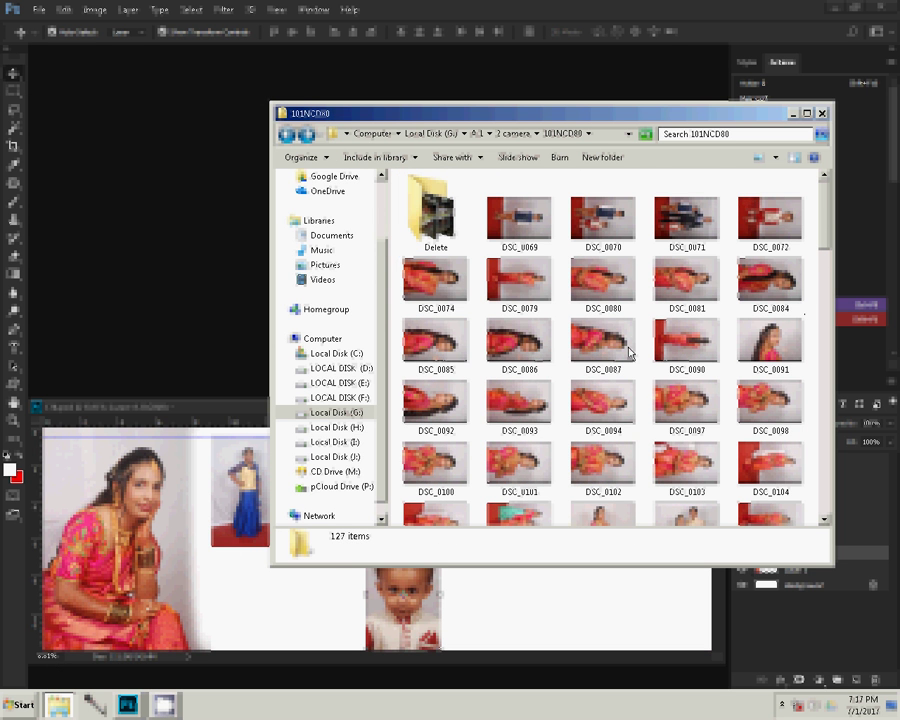
left_click_drag(828, 207, 827, 252)
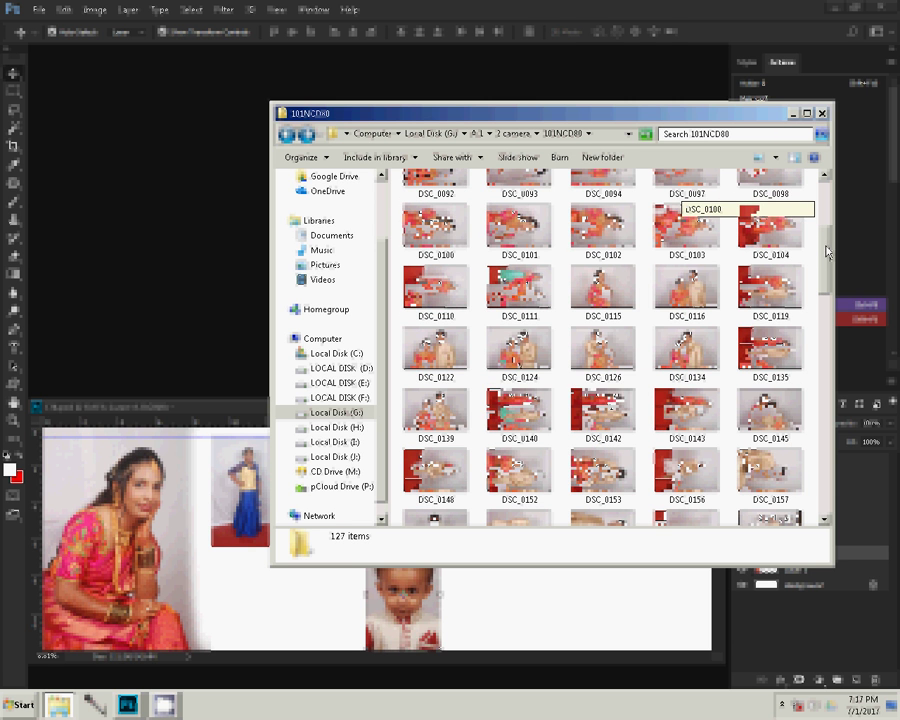
mouse_move(518, 348)
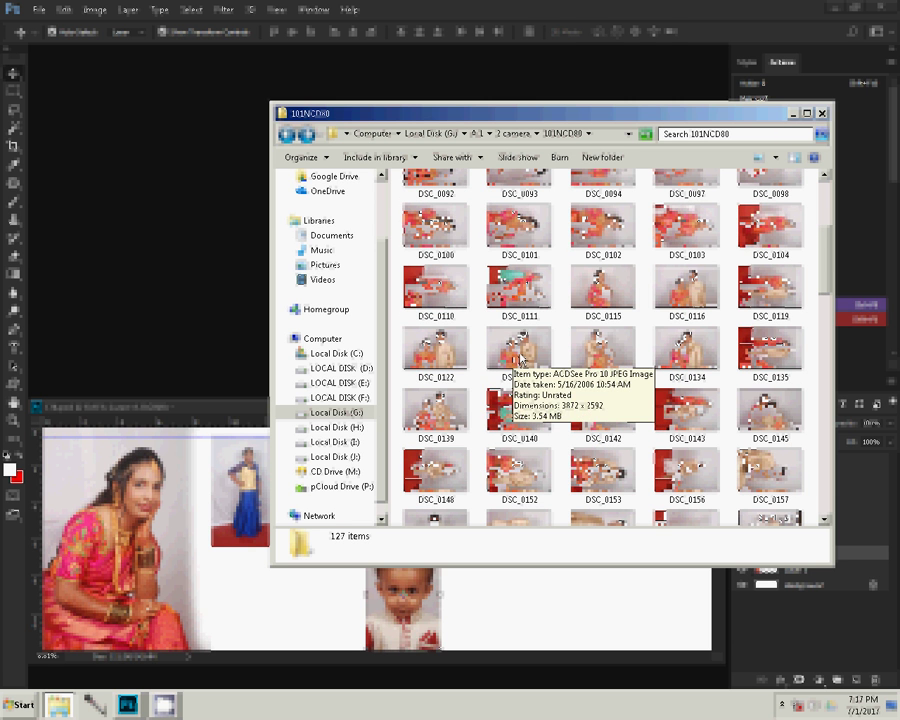
left_click_drag(826, 272, 826, 303)
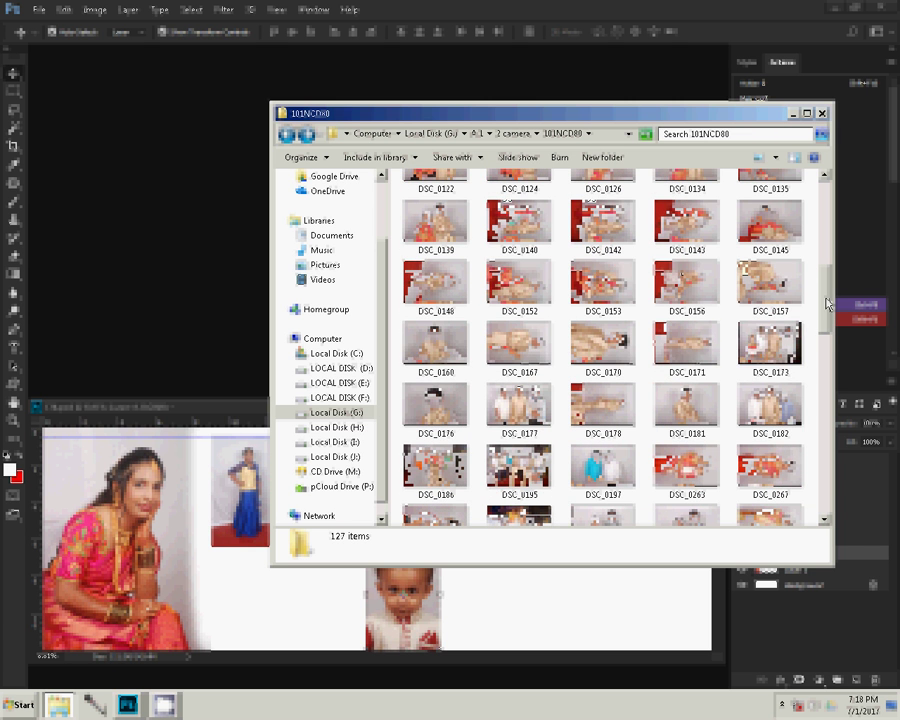
mouse_move(770, 345)
left_mouse_down()
mouse_move(15, 152)
mouse_move(140, 216)
left_mouse_up()
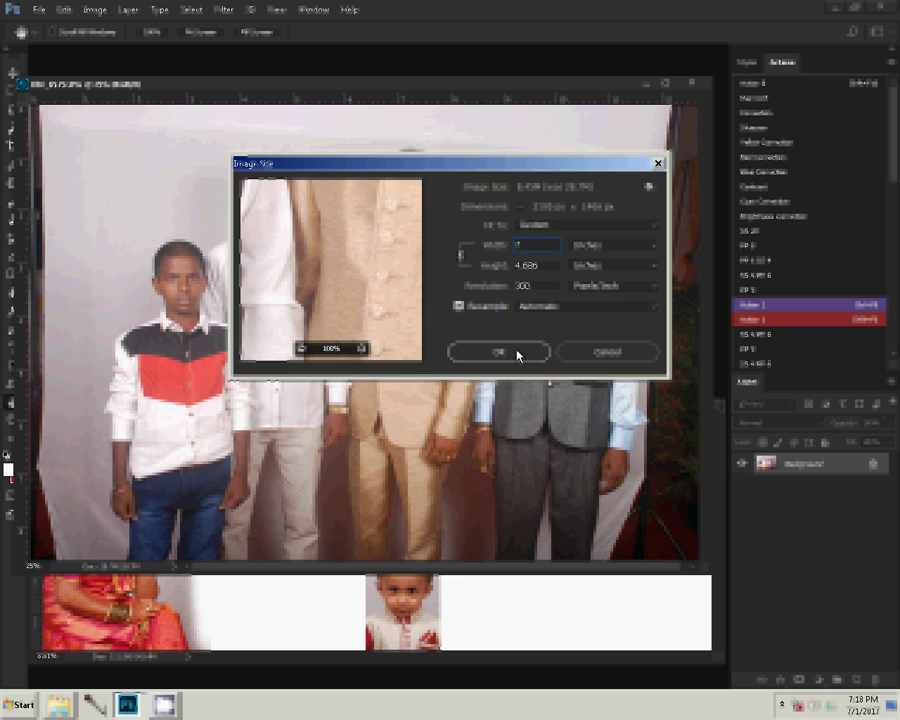
Copy the whole DSC_0173 group photo into the album's lower-right slot and close it unsaved.
left_click(518, 354)
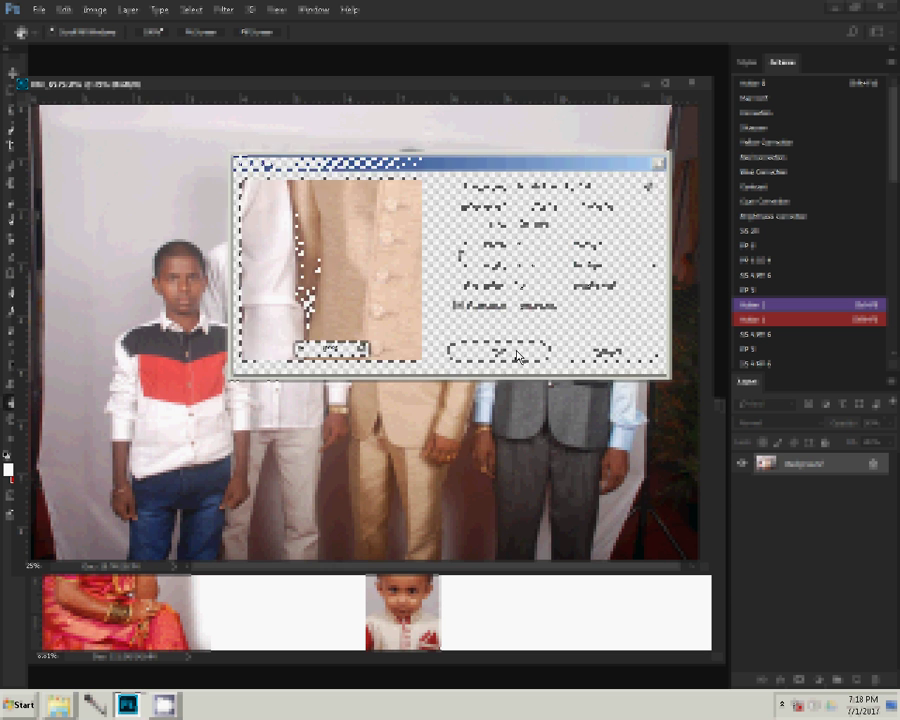
left_click(17, 97)
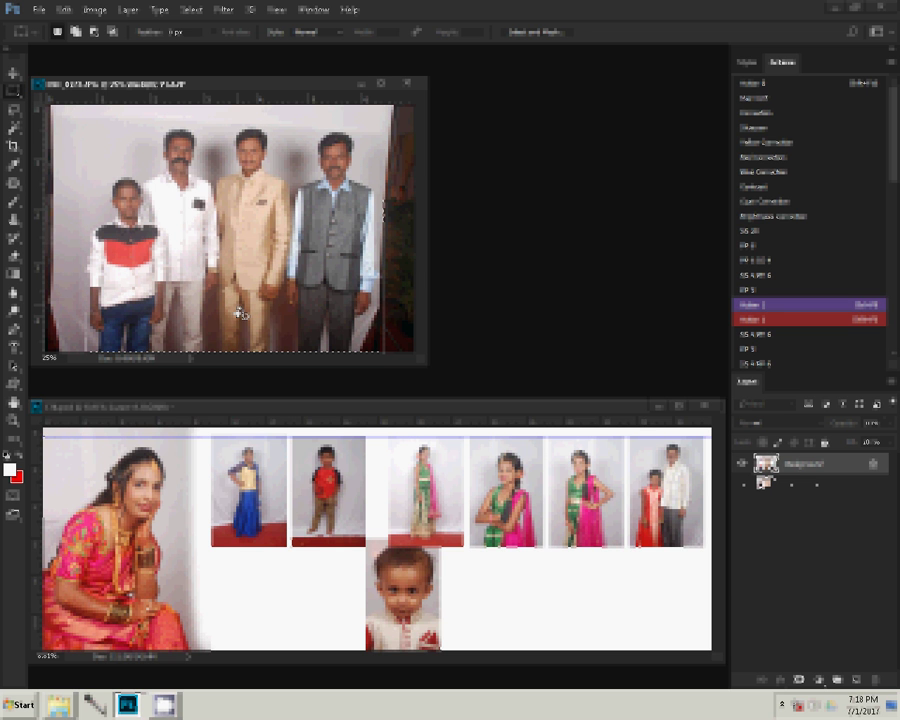
key("l")
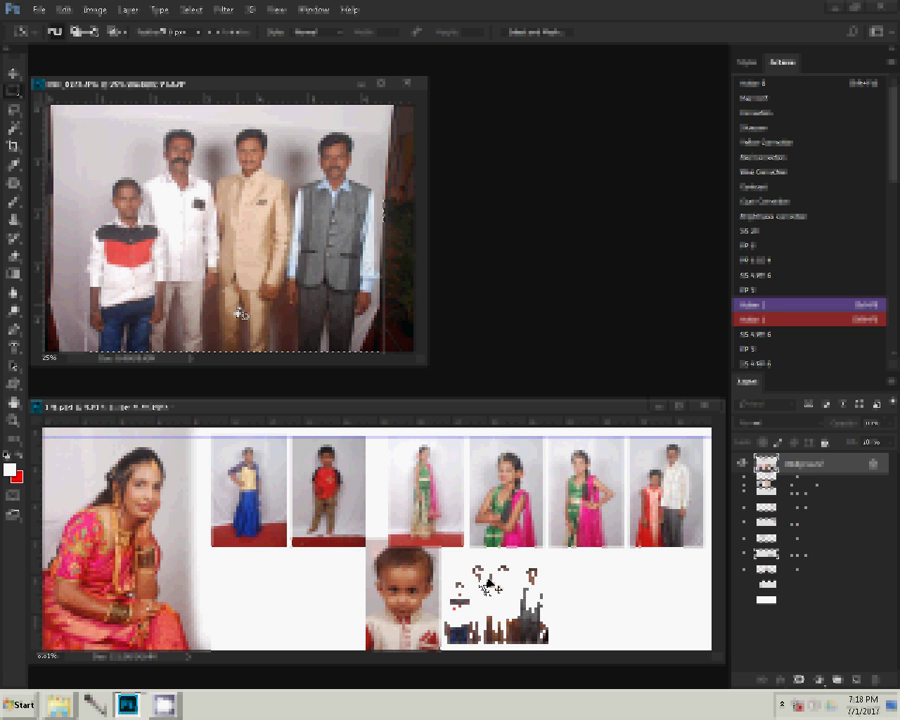
key("v")
left_click_drag(489, 583, 636, 580)
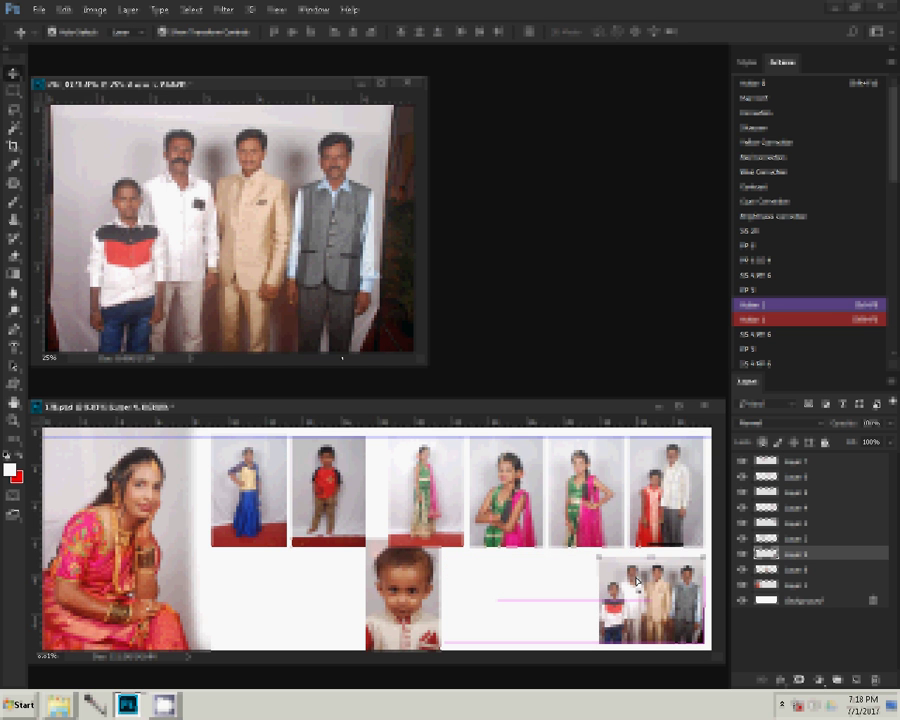
left_click(408, 83)
left_click(454, 268)
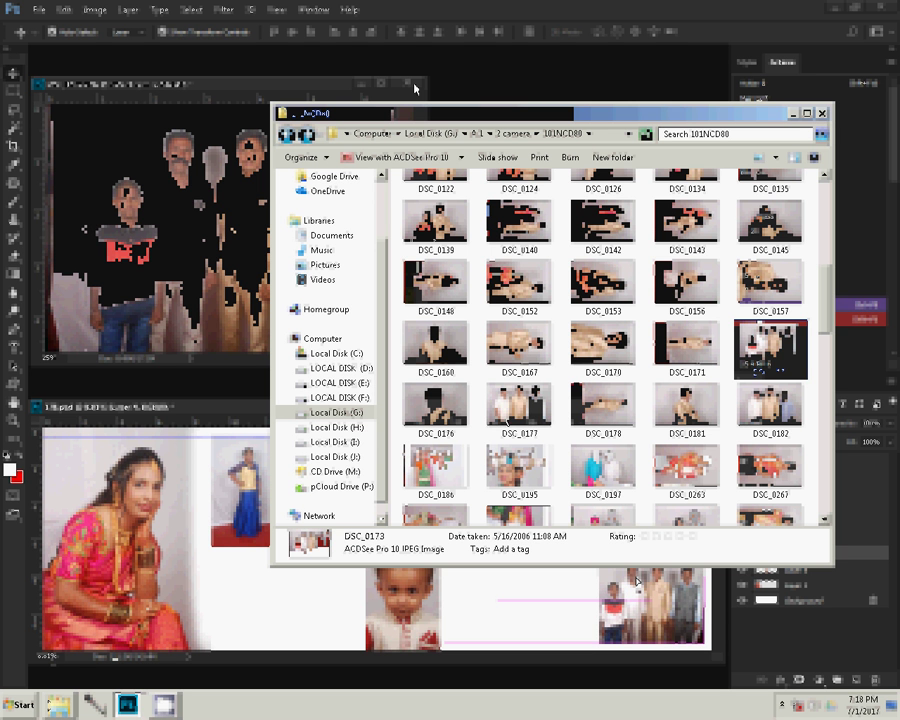
Select DSC_0177 in the 101NCD80 folder and open it in Photoshop.
left_click(532, 428)
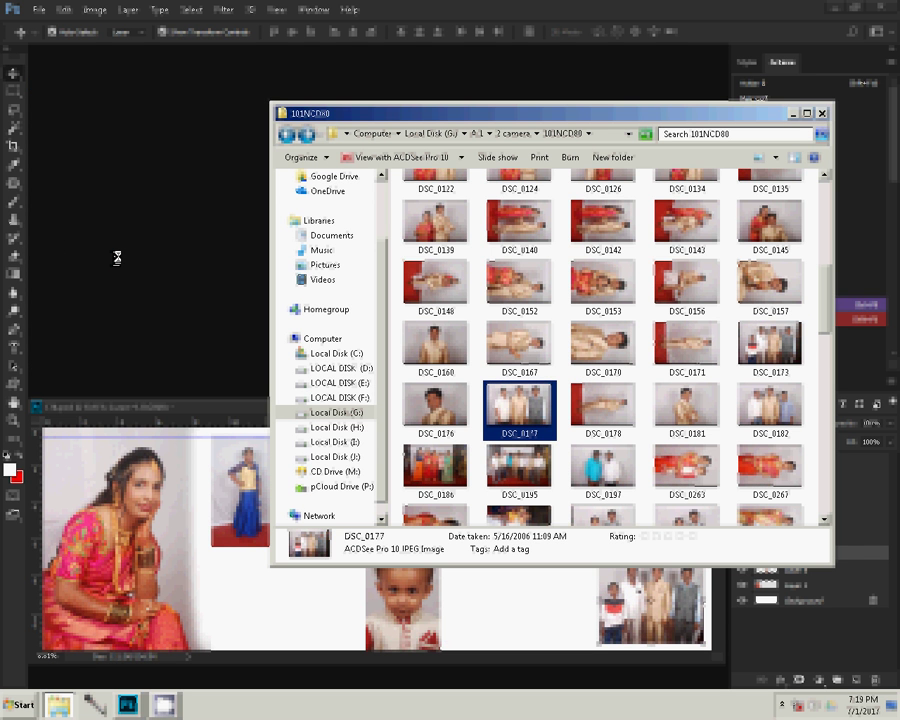
left_click(117, 258)
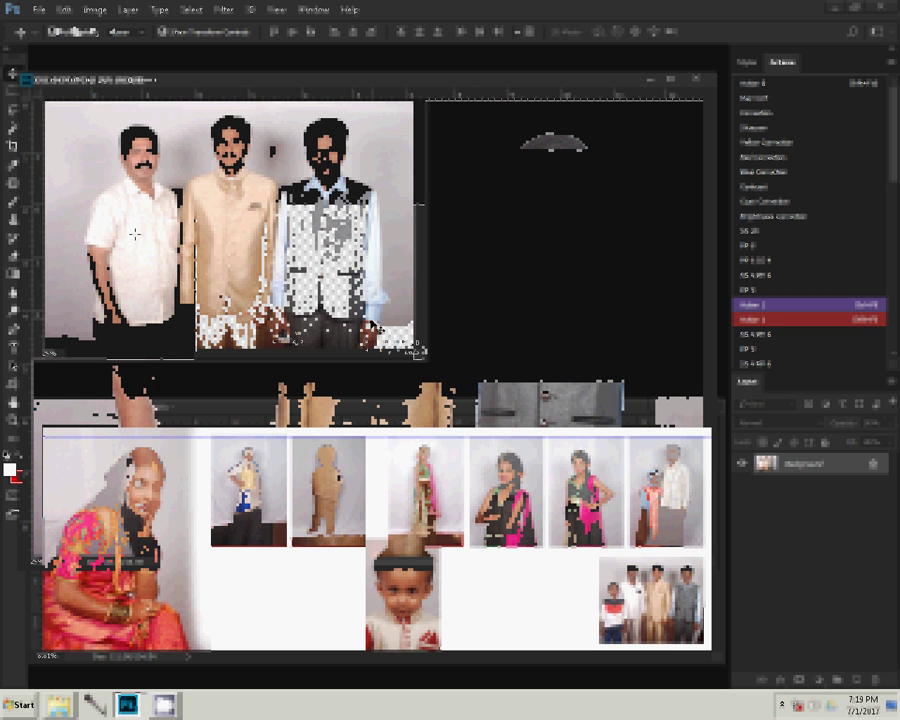
Add the selected three men to the bottom row, nudge the baby photo, and close DSC_0177 unsaved.
left_click_drag(84, 104, 399, 348)
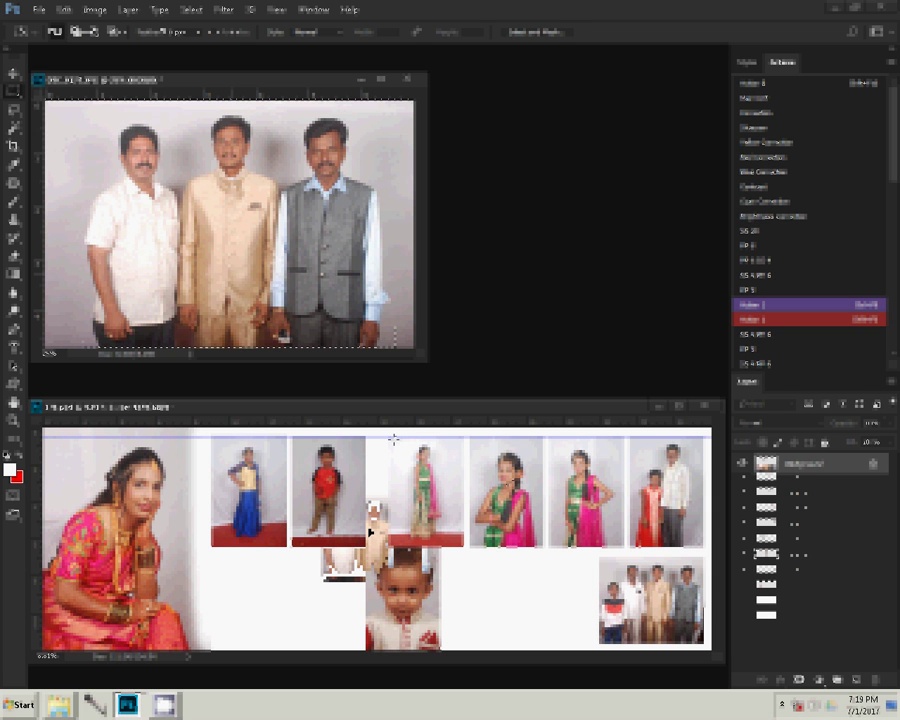
mouse_move(393, 438)
left_mouse_down()
mouse_move(507, 548)
mouse_move(545, 552)
left_mouse_up()
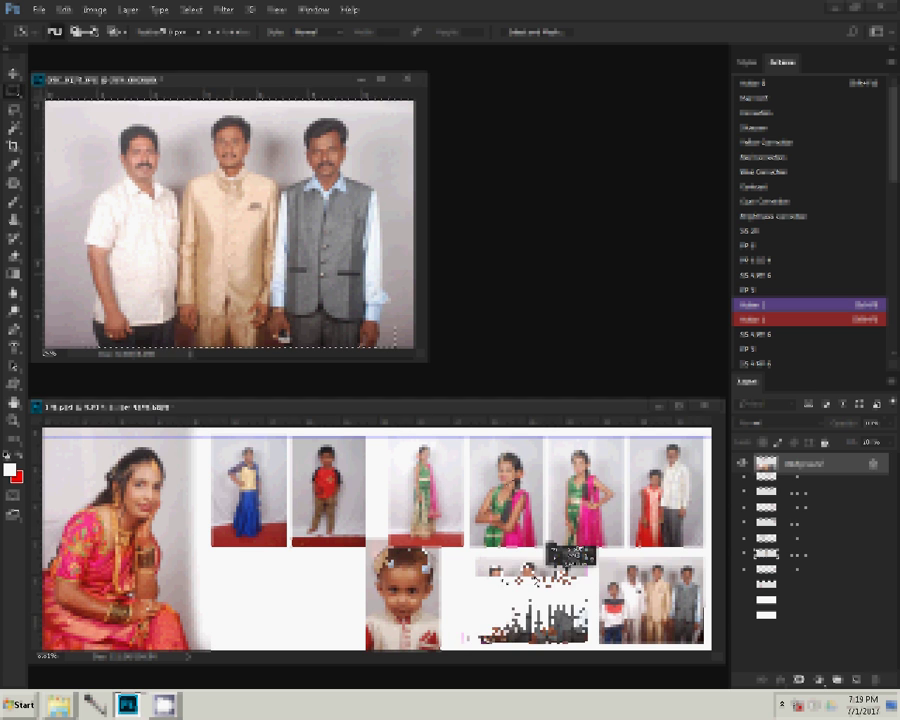
left_click(432, 597)
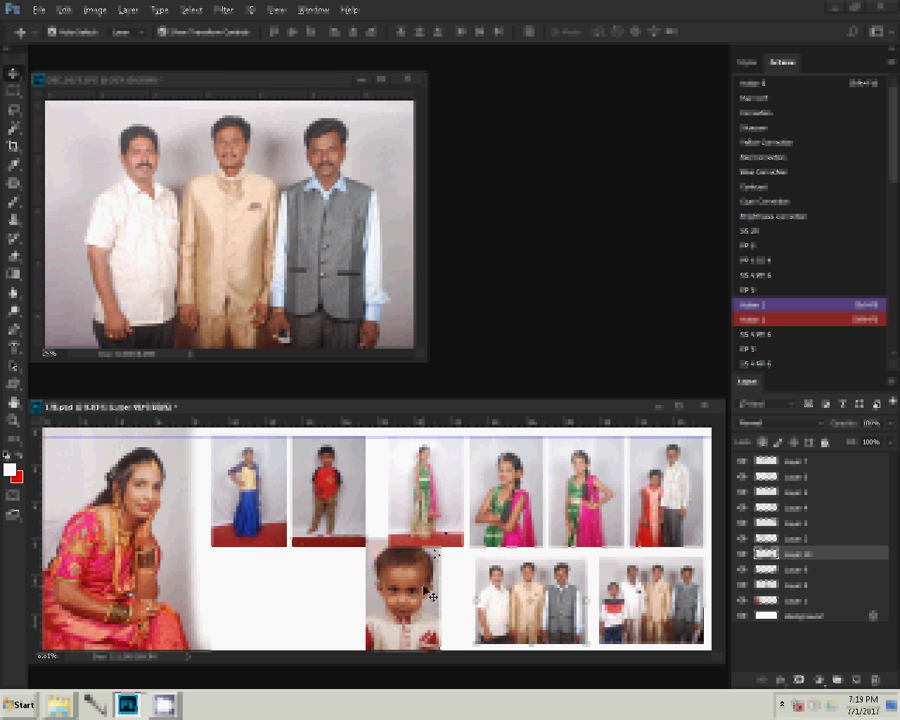
left_click_drag(432, 597, 428, 592)
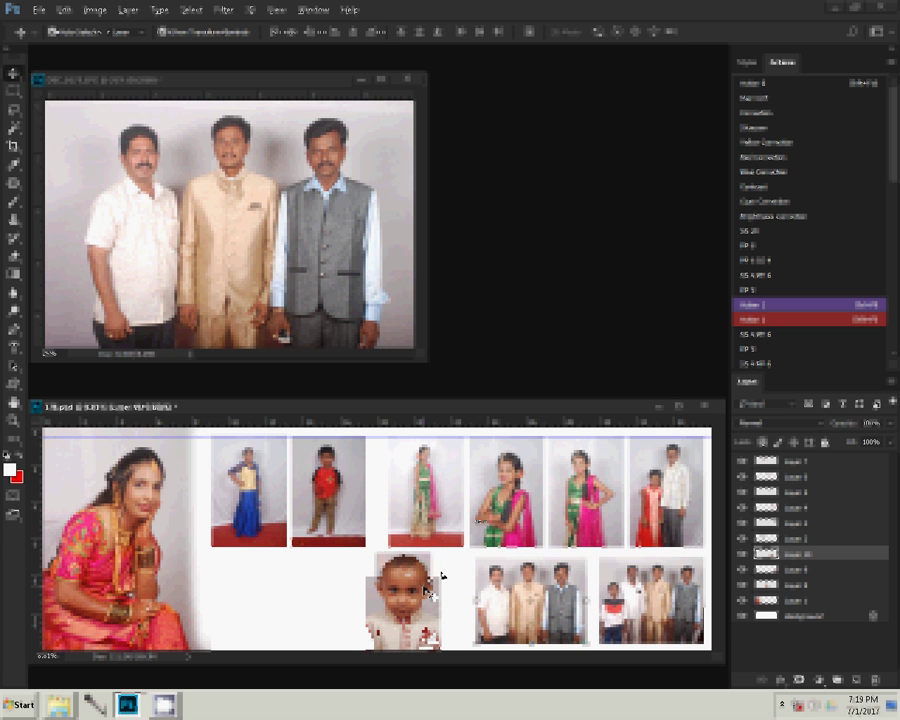
left_click_drag(437, 576, 441, 578)
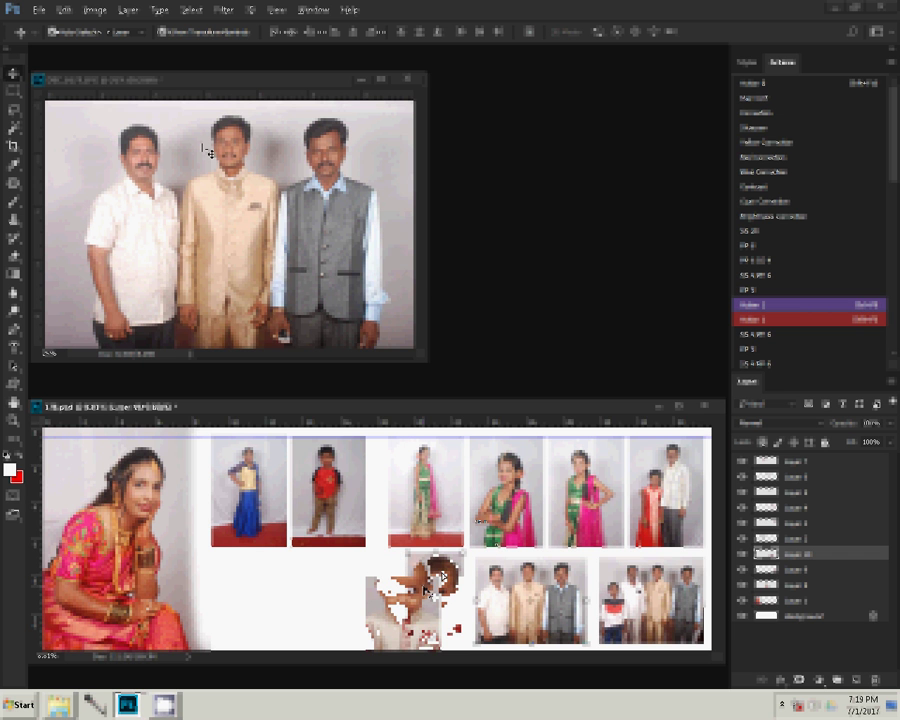
left_click(419, 81)
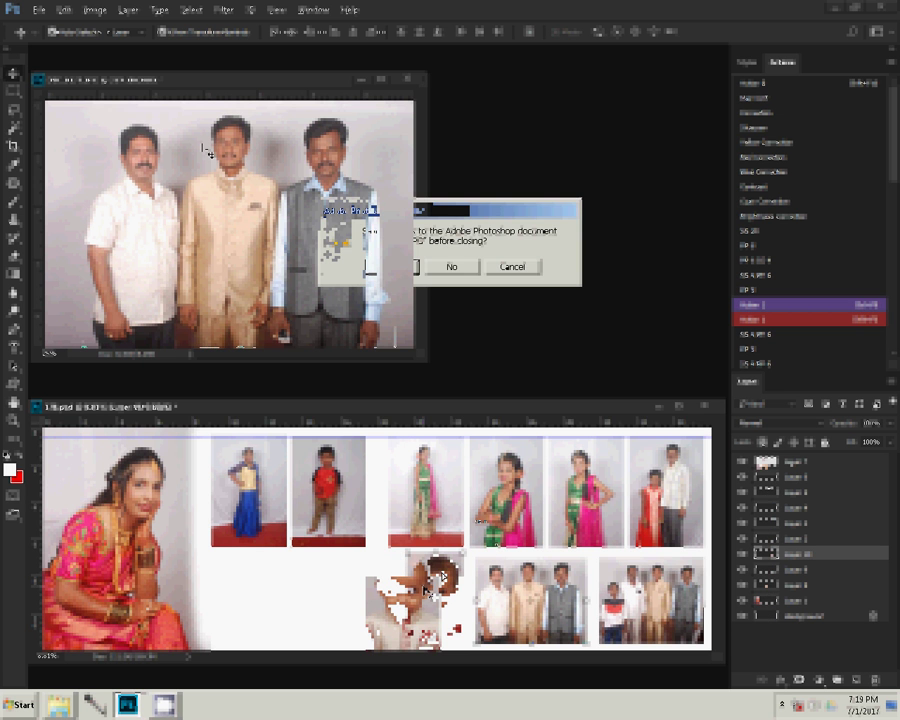
left_click(458, 267)
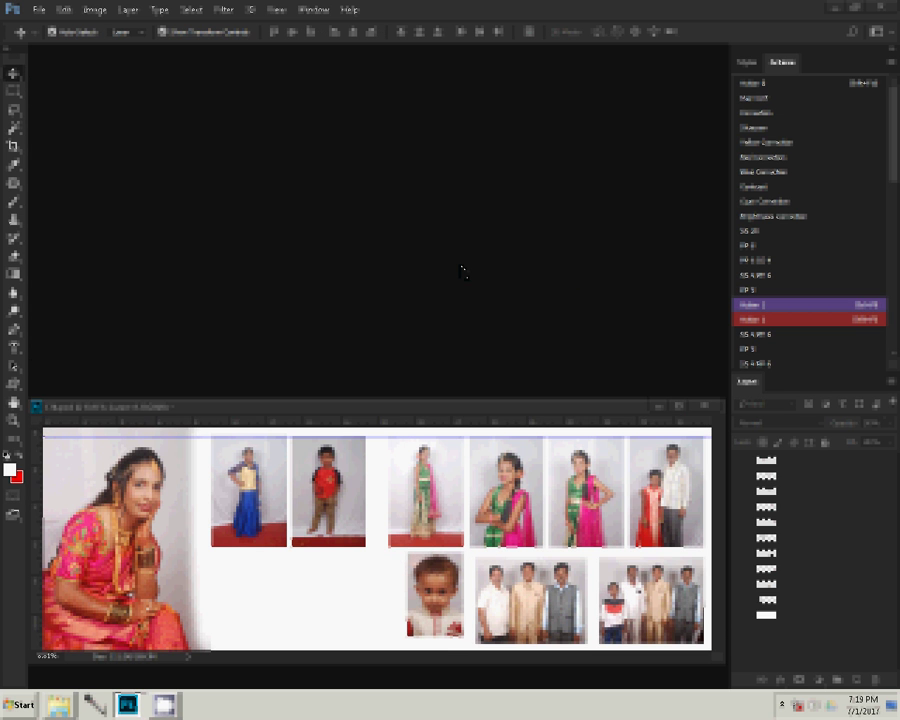
Return to the camera folder, select DSC_0186 and open it in Photoshop.
key("alt+Tab")
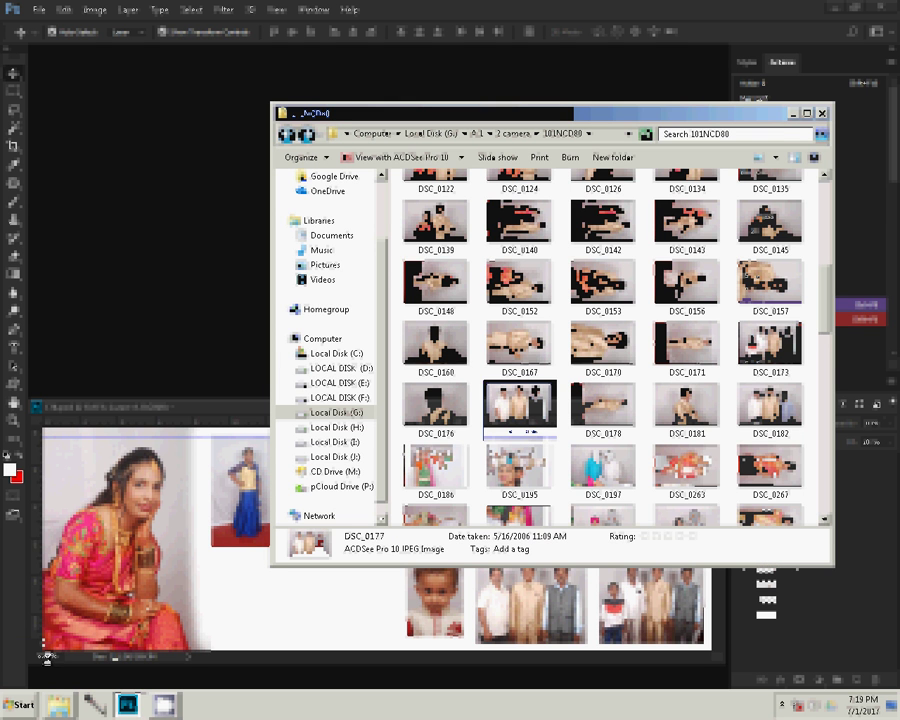
key("Right")
key("Right")
key("Right")
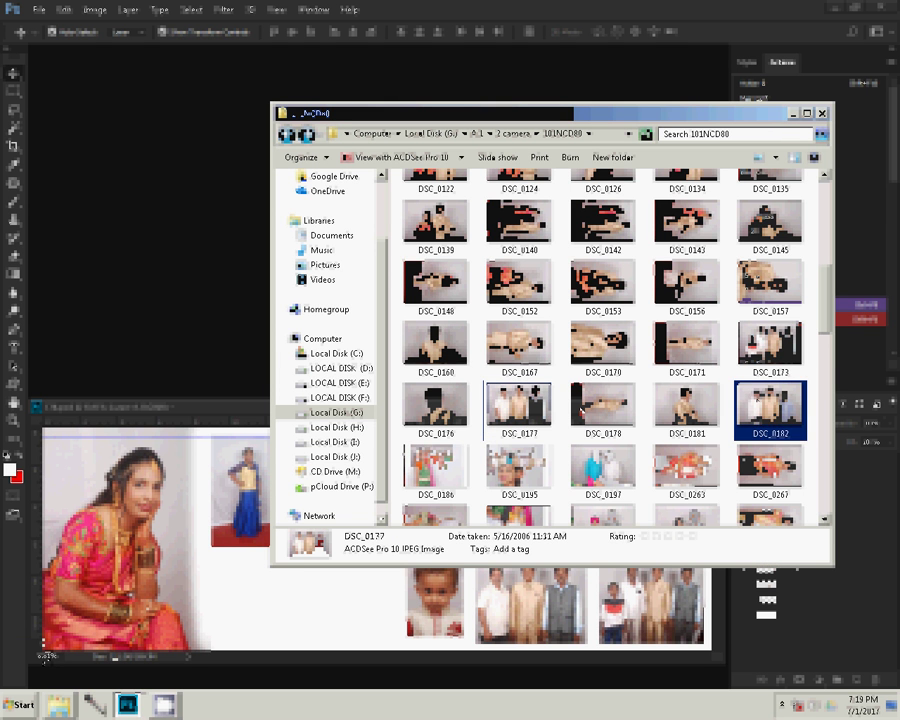
left_click(453, 466)
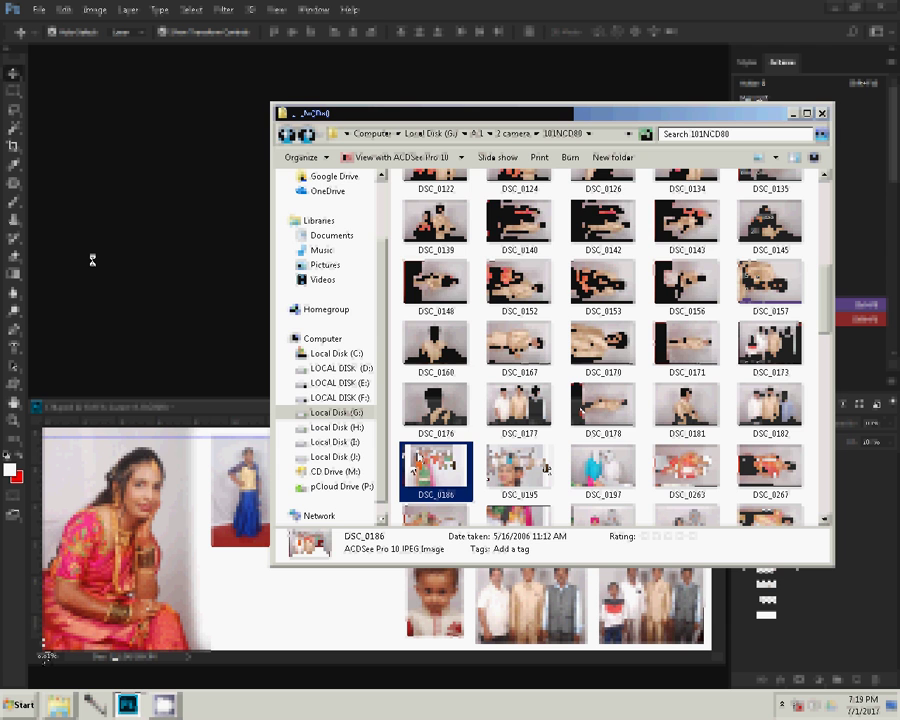
key("alt+Tab")
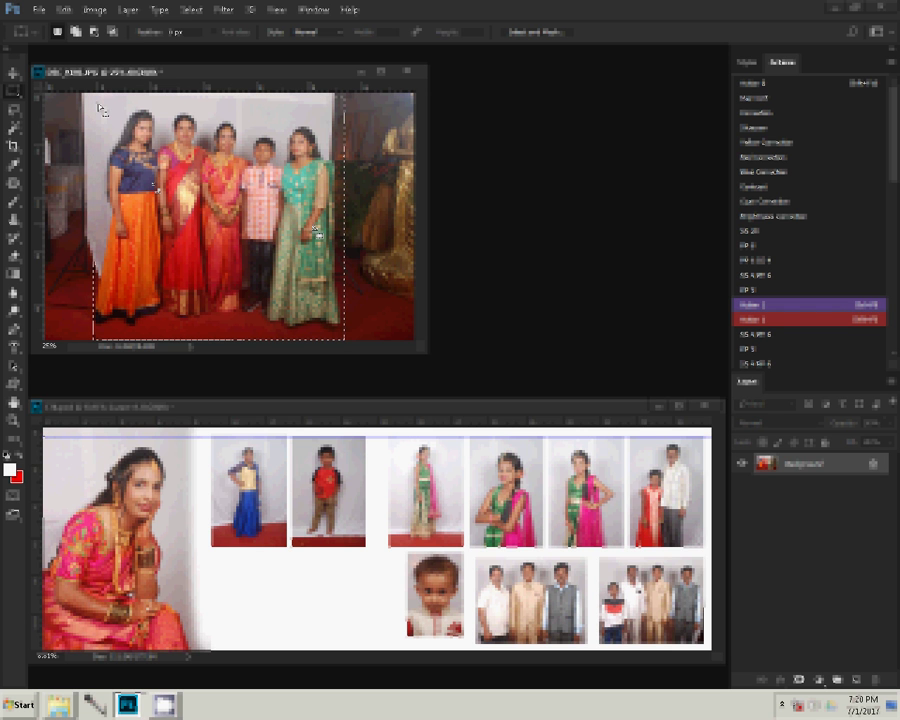
Place the tightly selected family group in the album's lower-left slot, scaled, and close DSC_0186 unsaved.
left_click_drag(95, 108, 380, 295)
left_click_drag(96, 104, 345, 331)
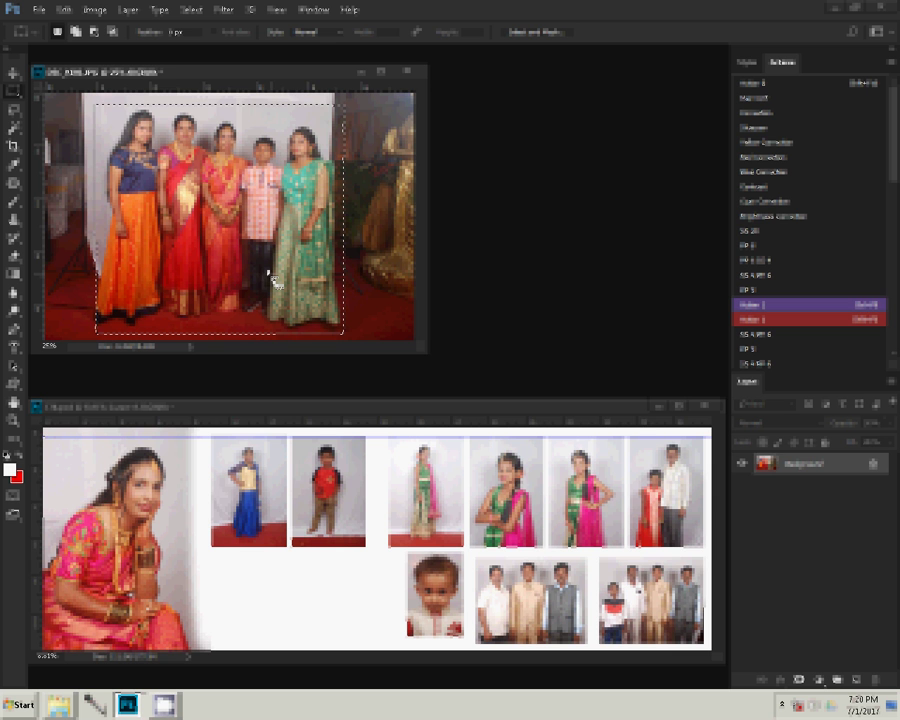
key("ctrl+t")
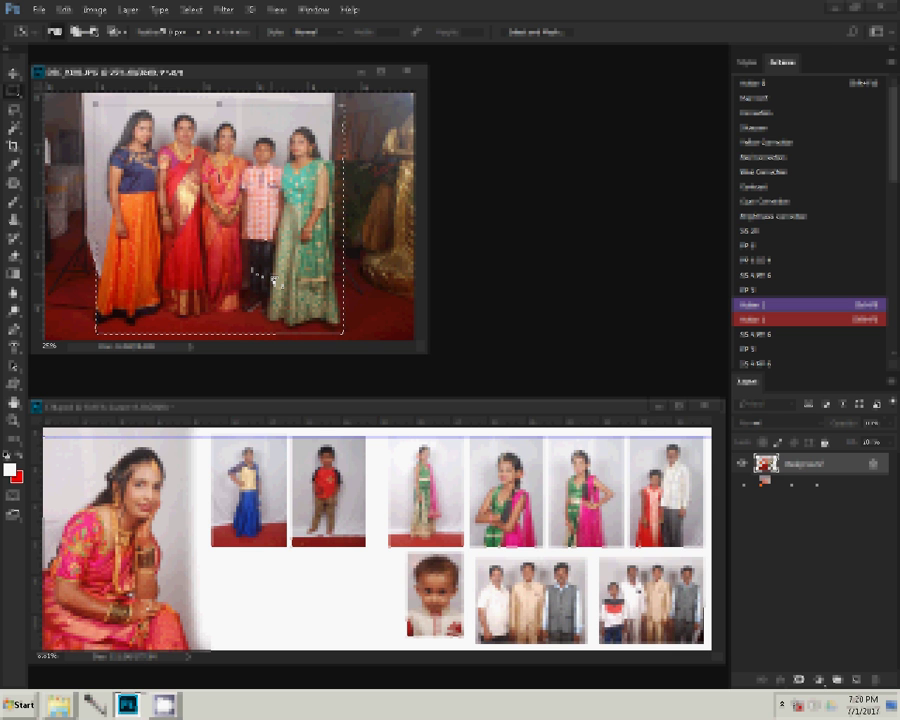
left_click(297, 564)
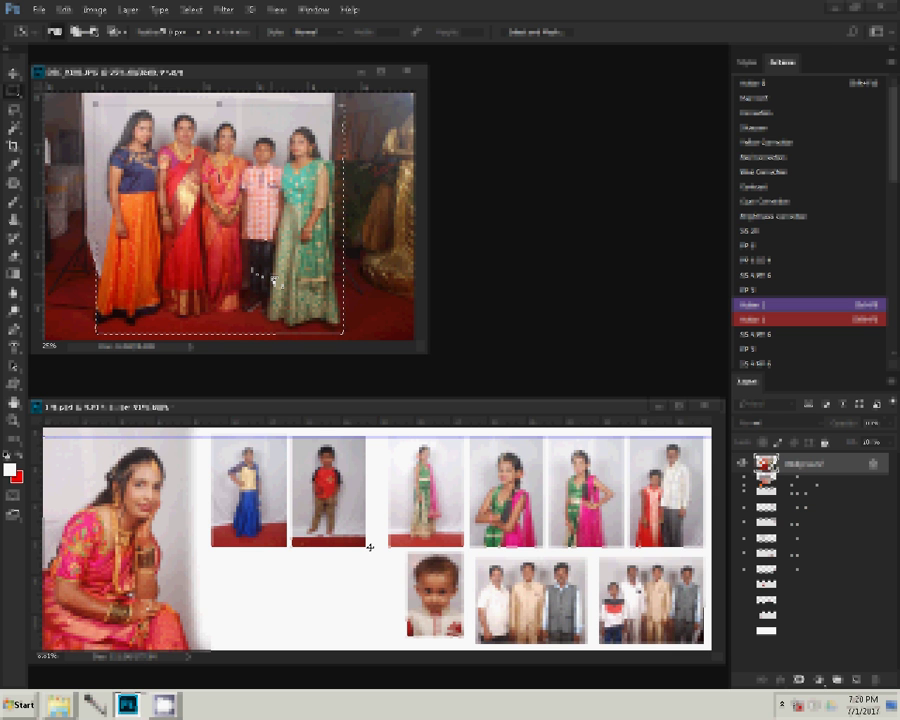
mouse_move(370, 547)
left_mouse_down()
mouse_move(262, 600)
mouse_move(301, 551)
left_mouse_up()
key("ctrl+t")
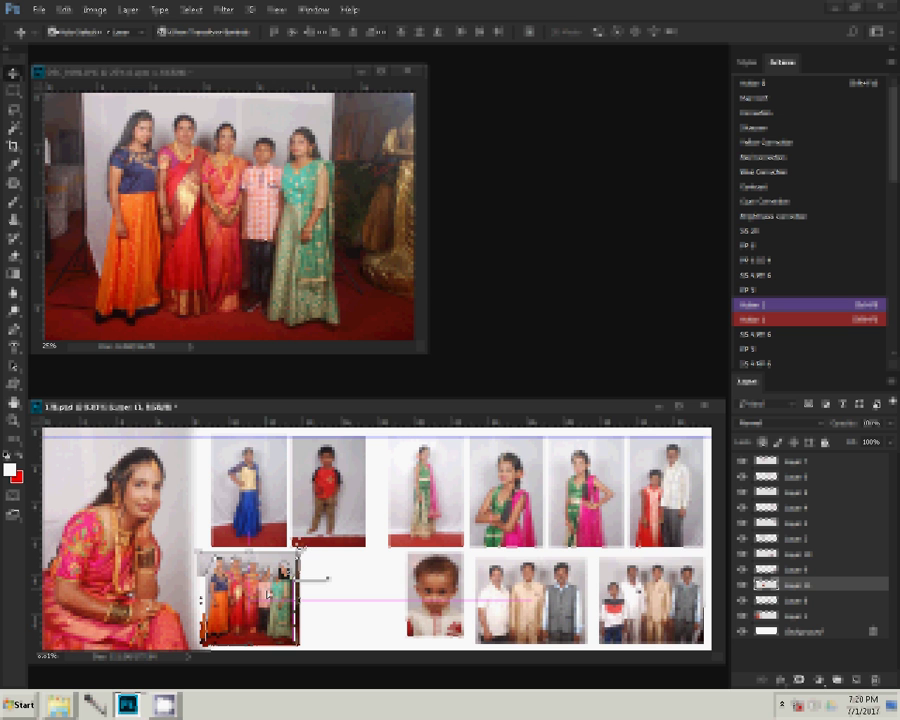
left_click(406, 72)
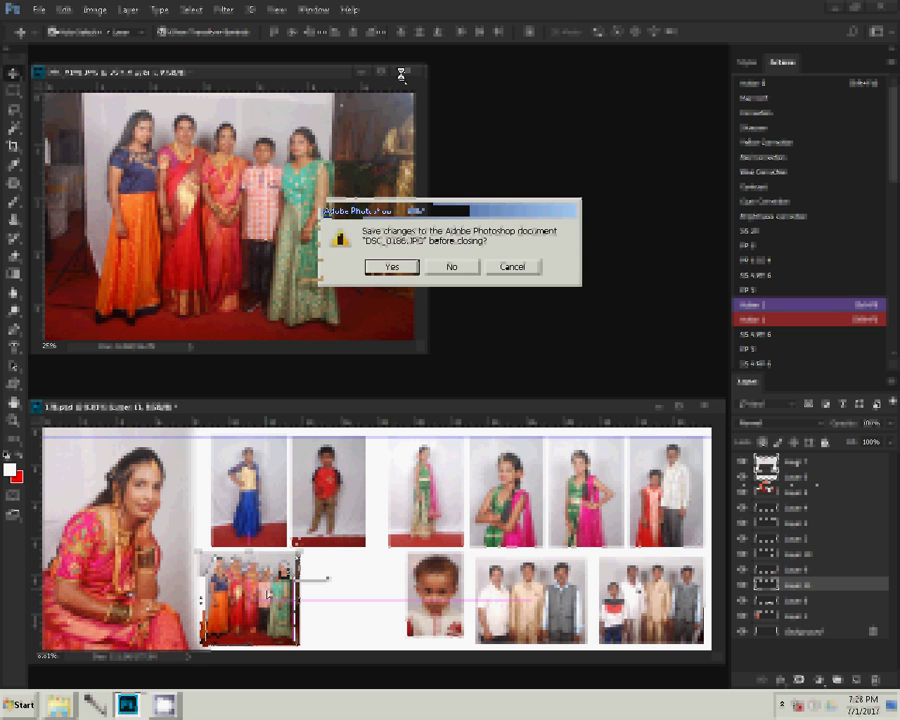
left_click(450, 268)
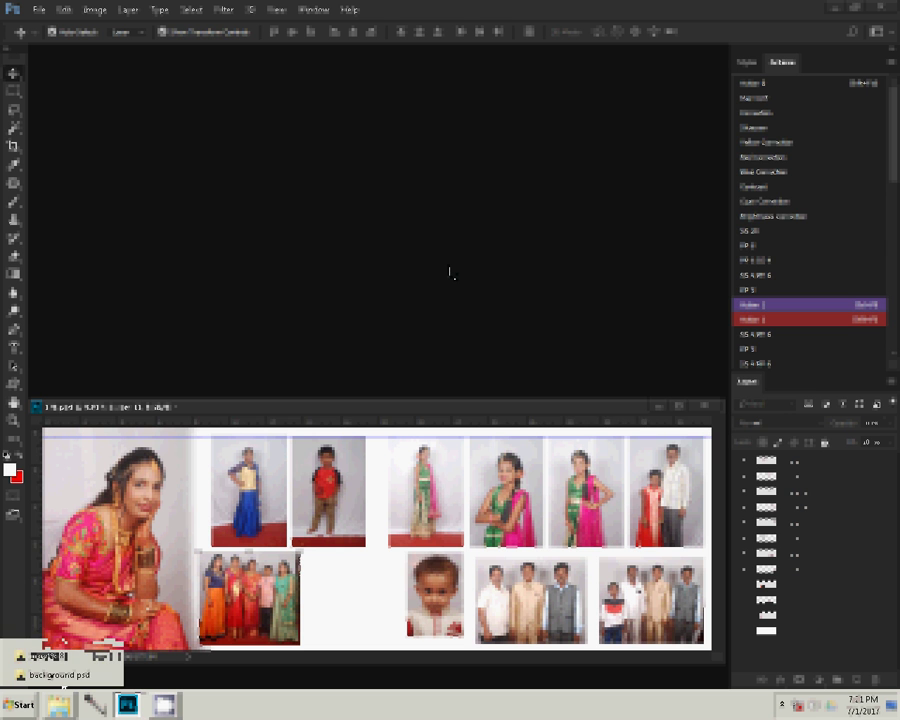
Open DSC_0197 and resize it to height 8.64 at 300 resolution.
key("alt+Tab")
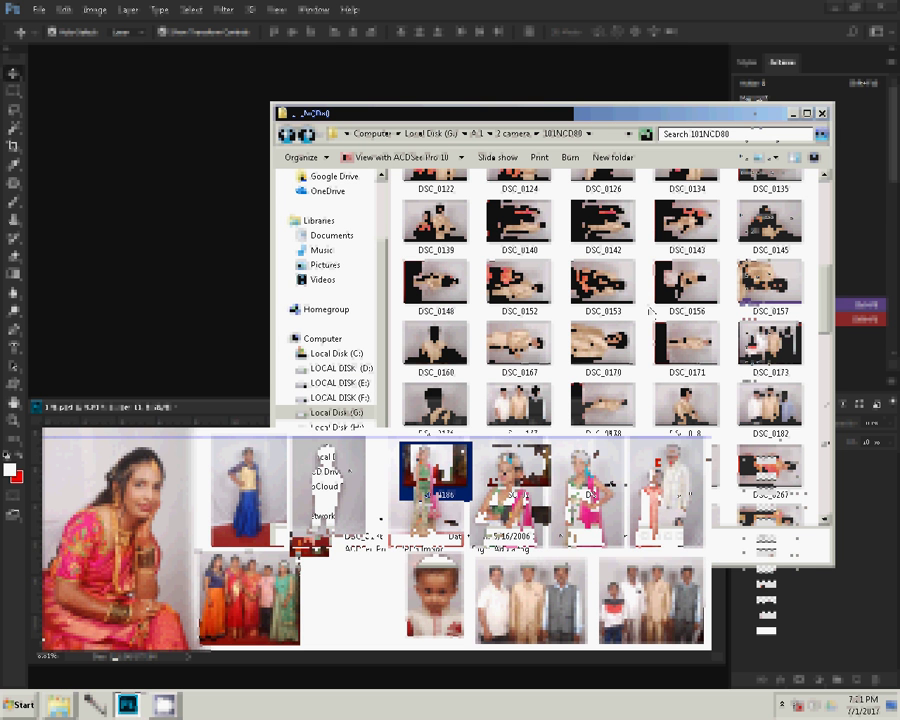
left_click(606, 482)
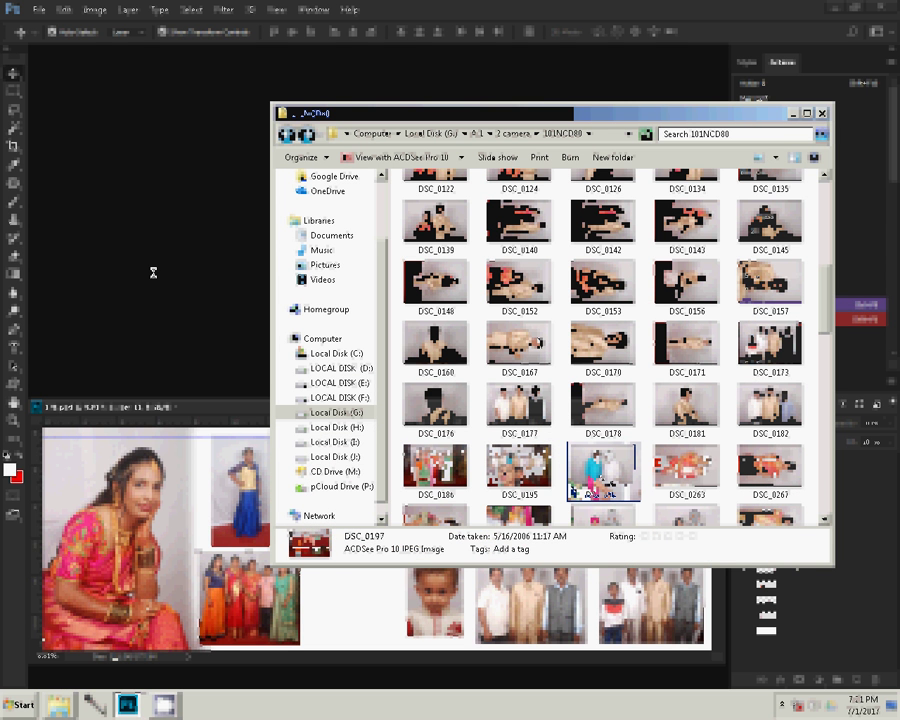
left_click(183, 274)
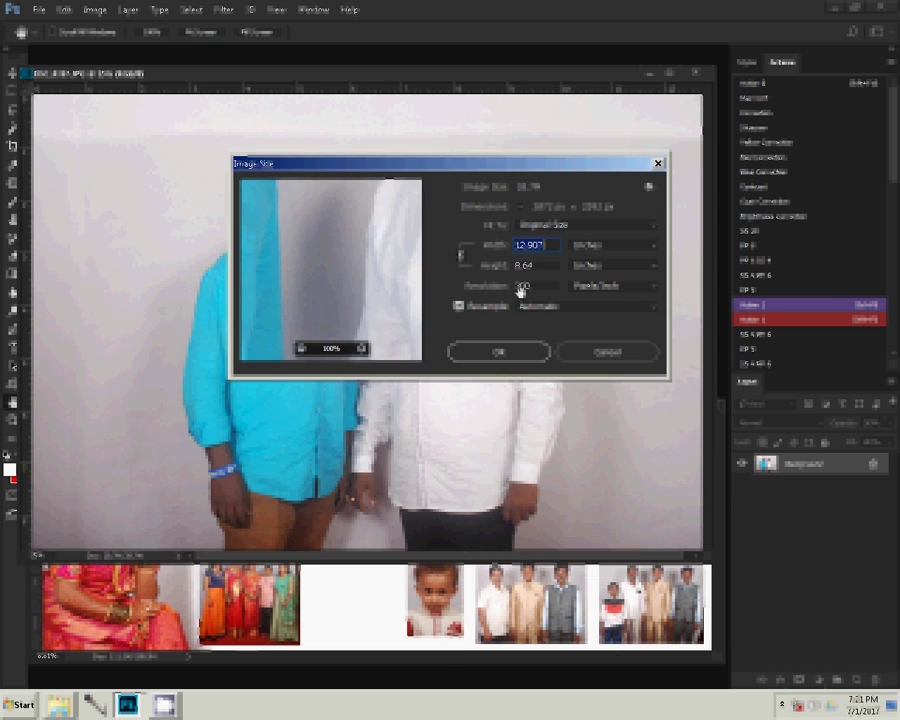
left_click(513, 357)
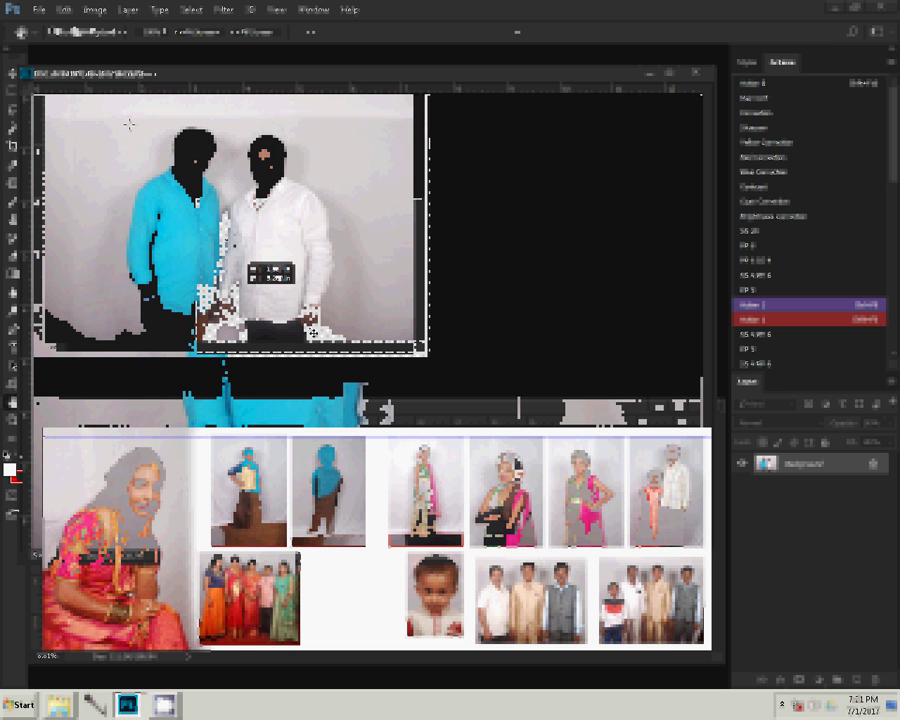
Copy the two men onto their own layer and drag them between the family and baby photos.
left_click_drag(129, 124, 344, 341)
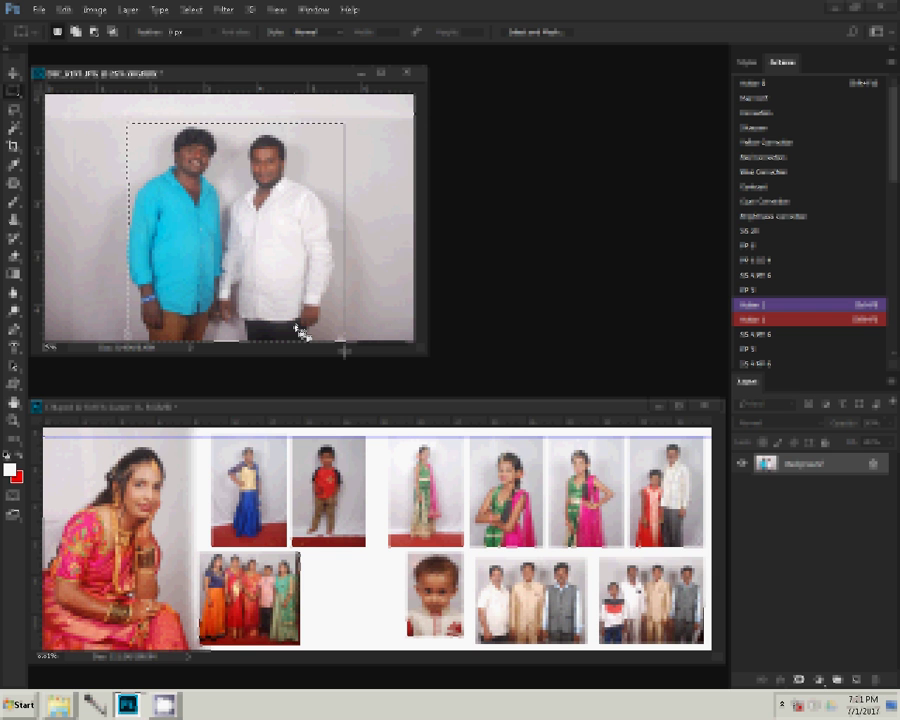
key("Left")
key("Left")
key("Left")
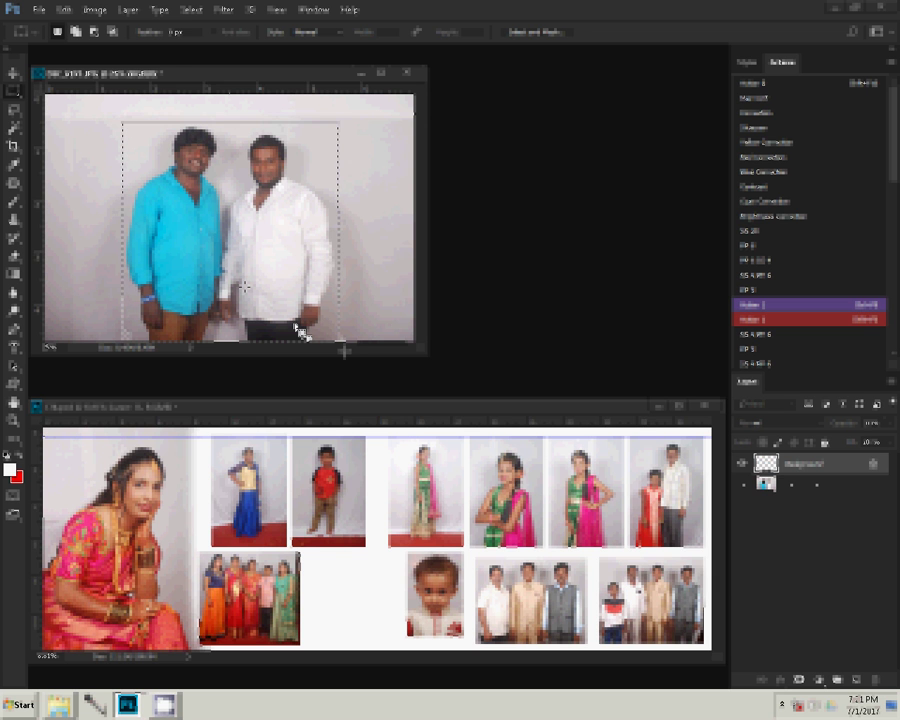
key("ctrl+j")
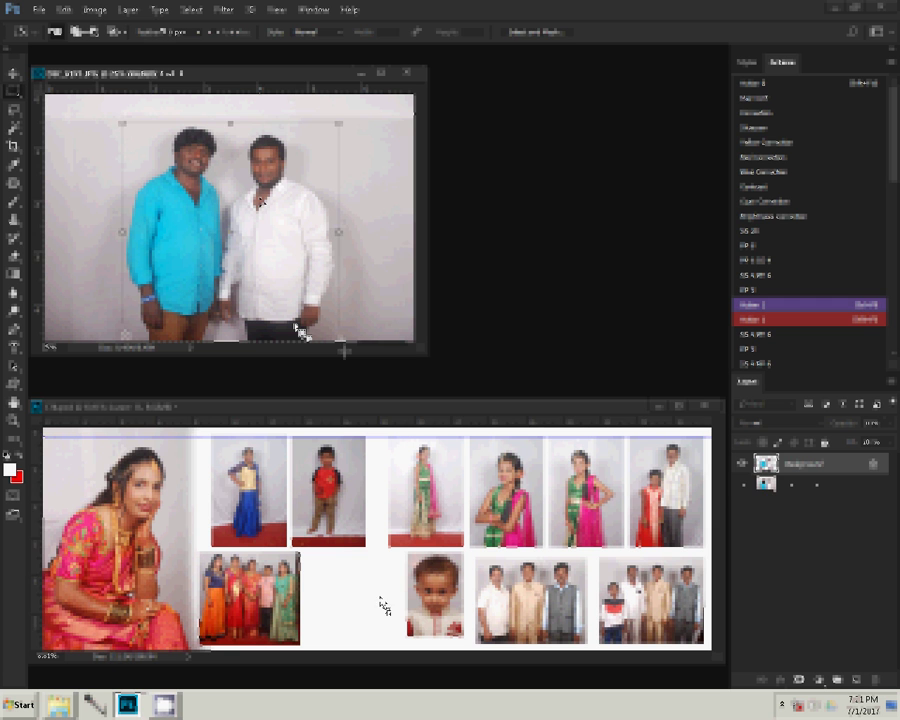
left_click_drag(300, 330, 378, 600)
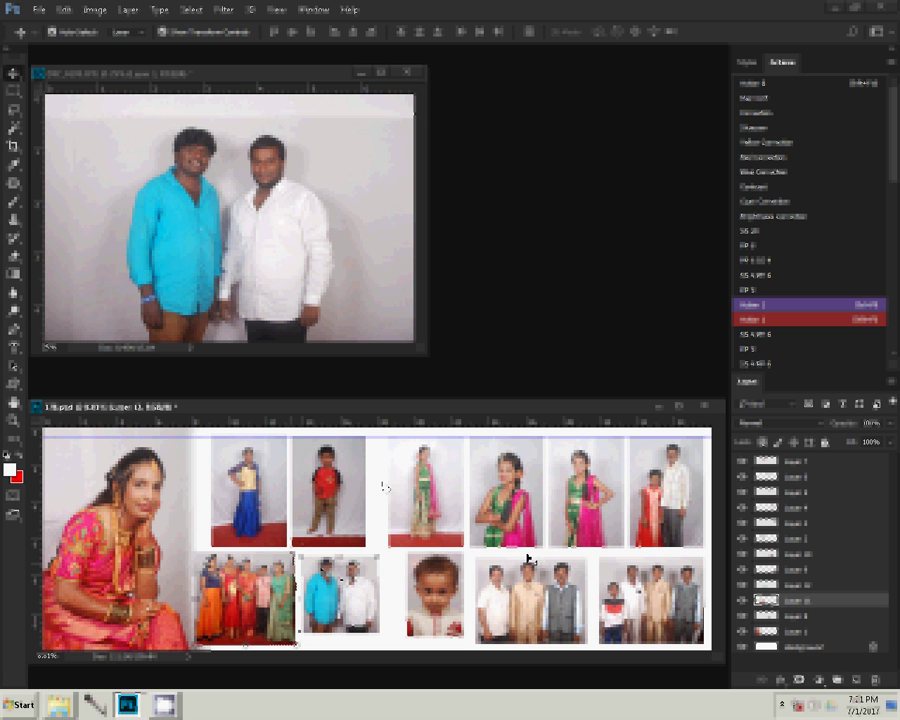
Hide the Background layer and bring up blending options for the top photo layer.
left_click(742, 648)
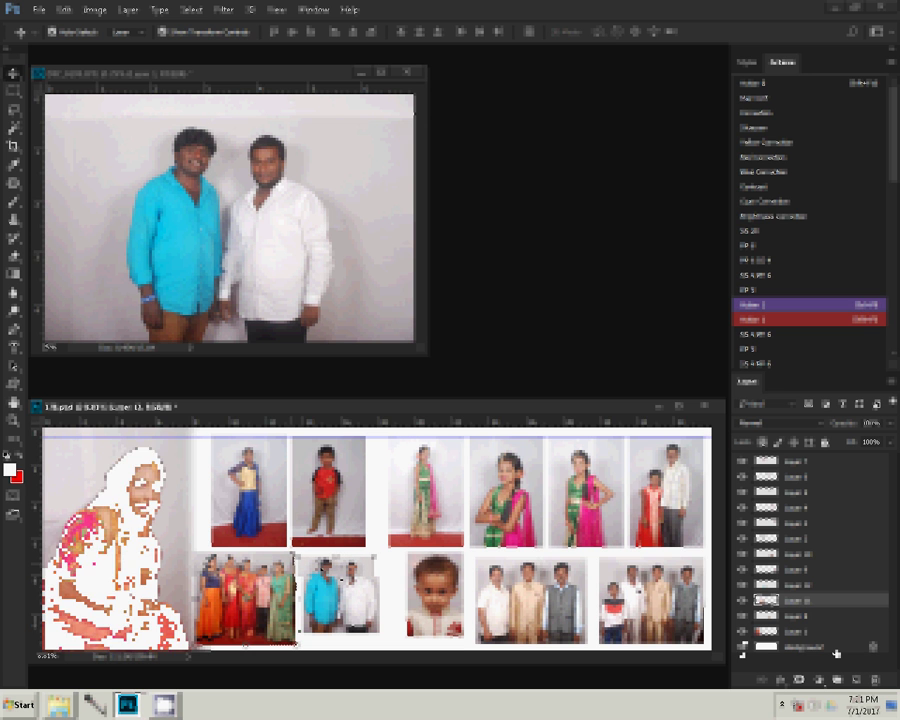
left_click(412, 530)
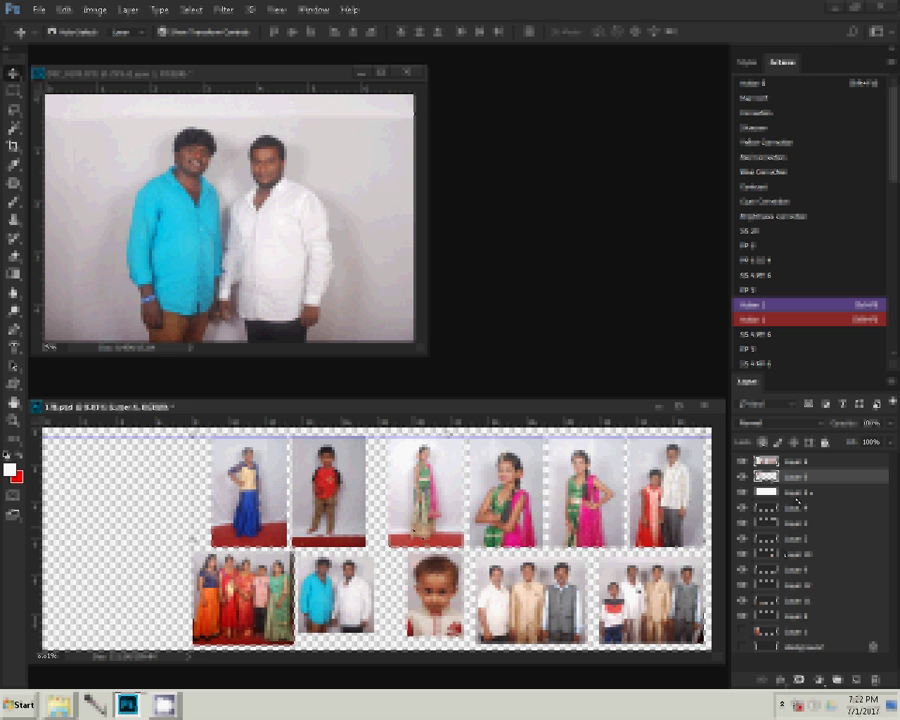
right_click(797, 502)
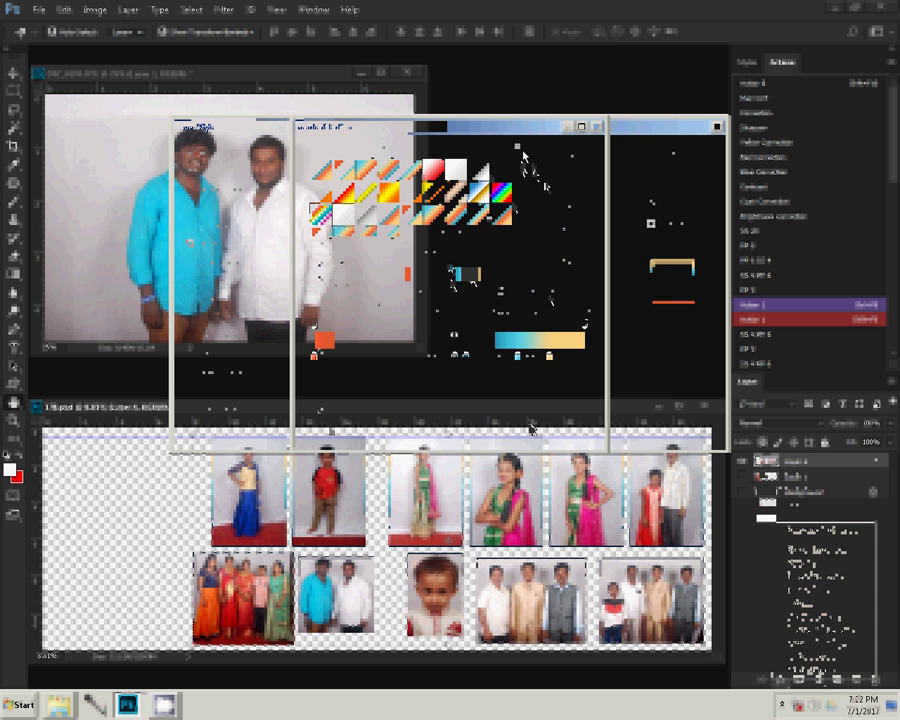
Replace the gradient presets with the Color Harmonies 2 set.
left_click(521, 148)
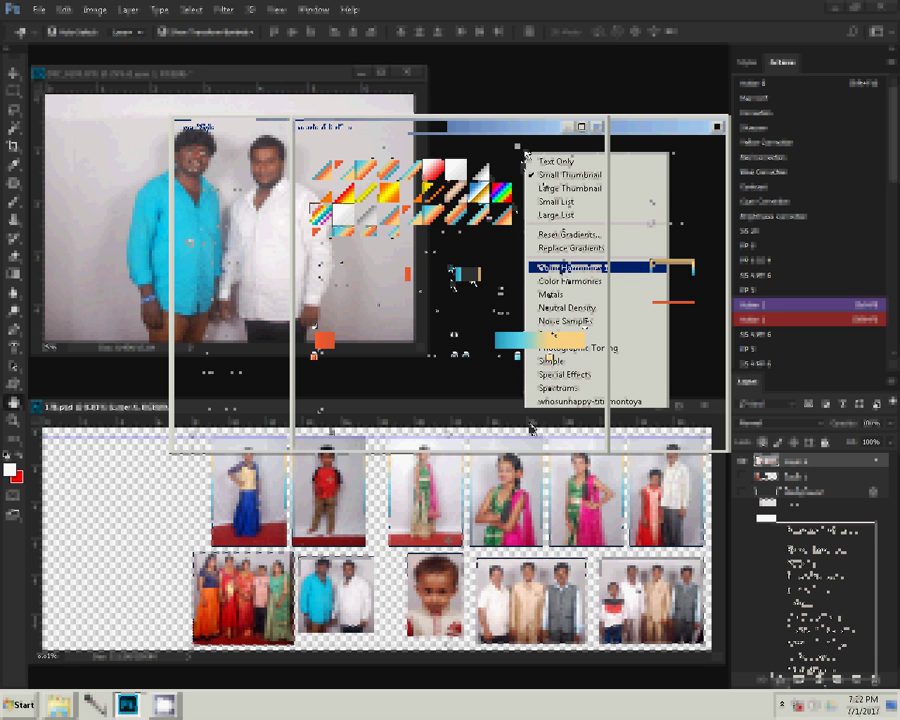
left_click(569, 267)
left_click(386, 270)
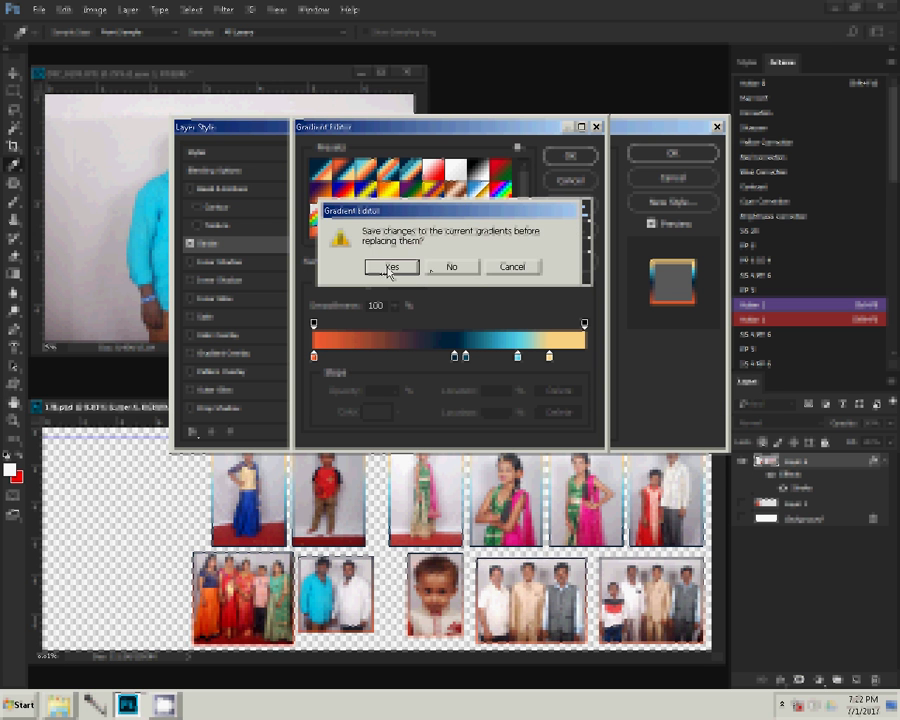
left_click(451, 266)
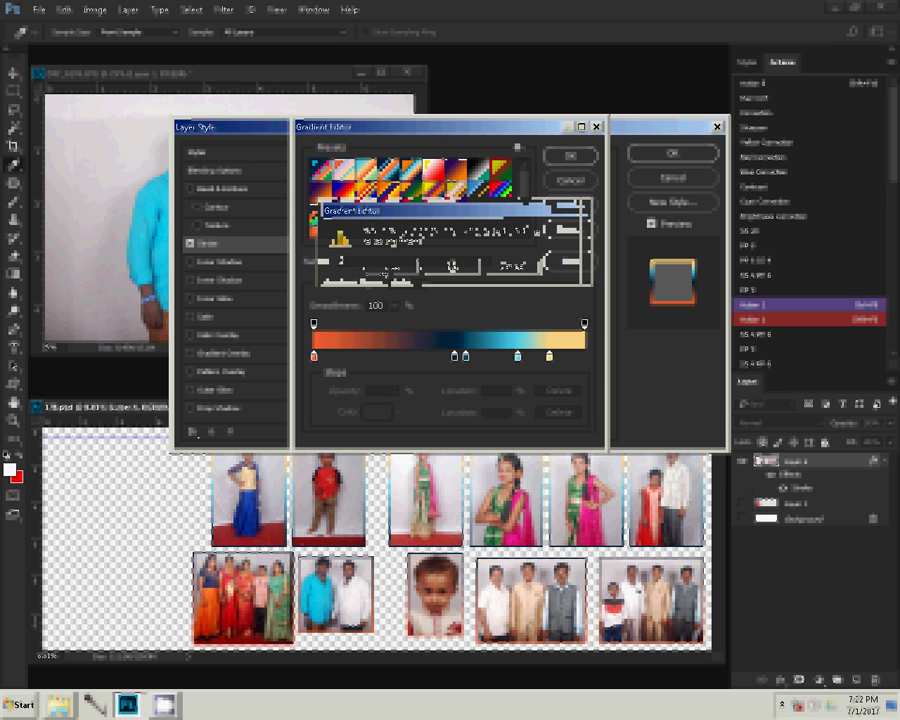
left_click(517, 148)
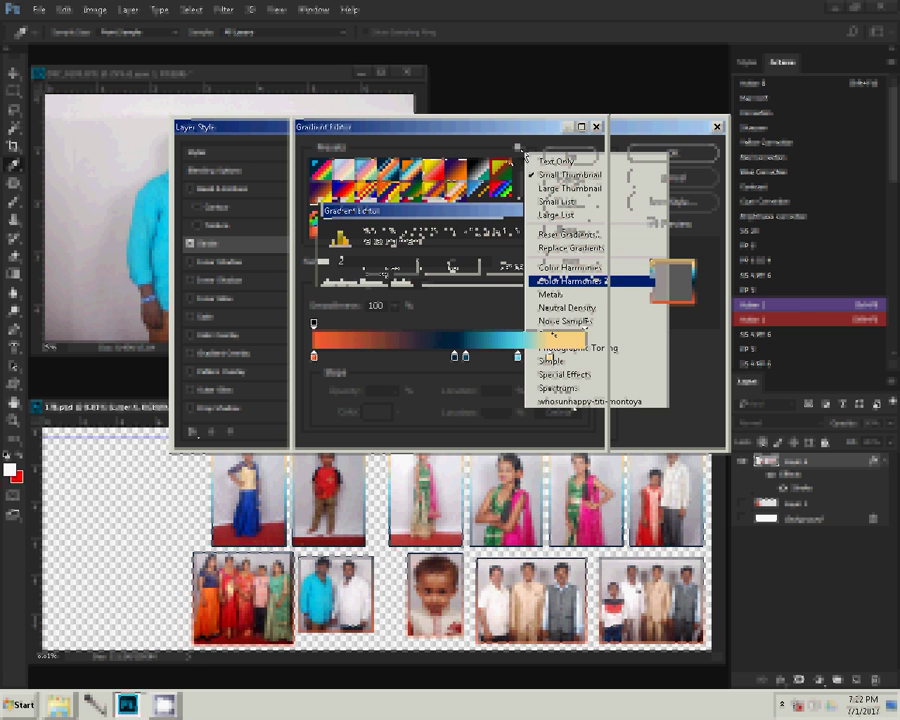
left_click(570, 281)
left_click(404, 270)
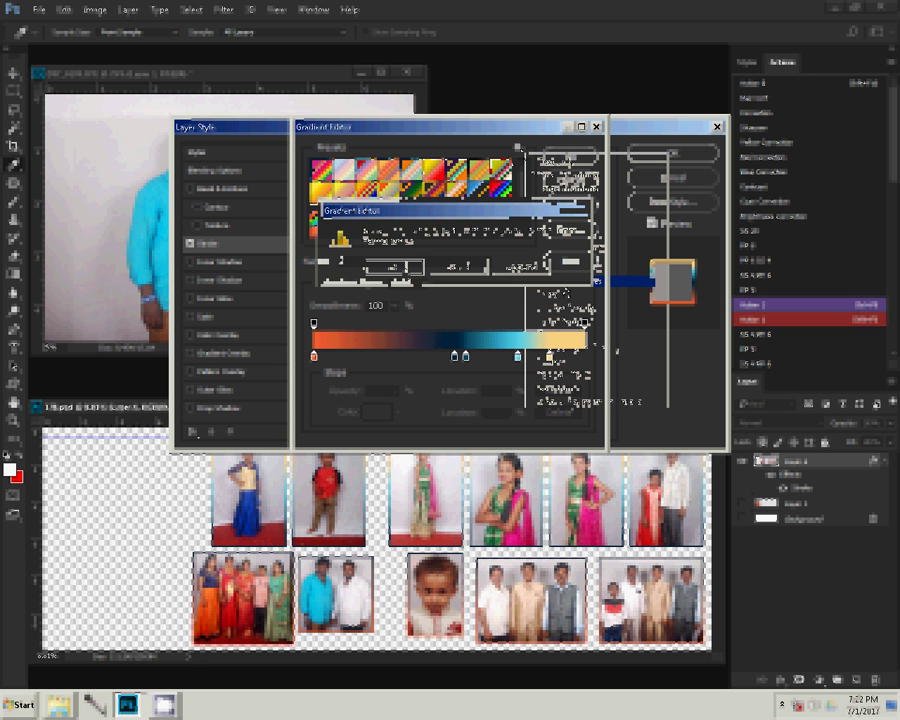
Apply a multicolour pink-to-green gradient stroke to the photos and reselect the Background layer.
left_click(336, 183)
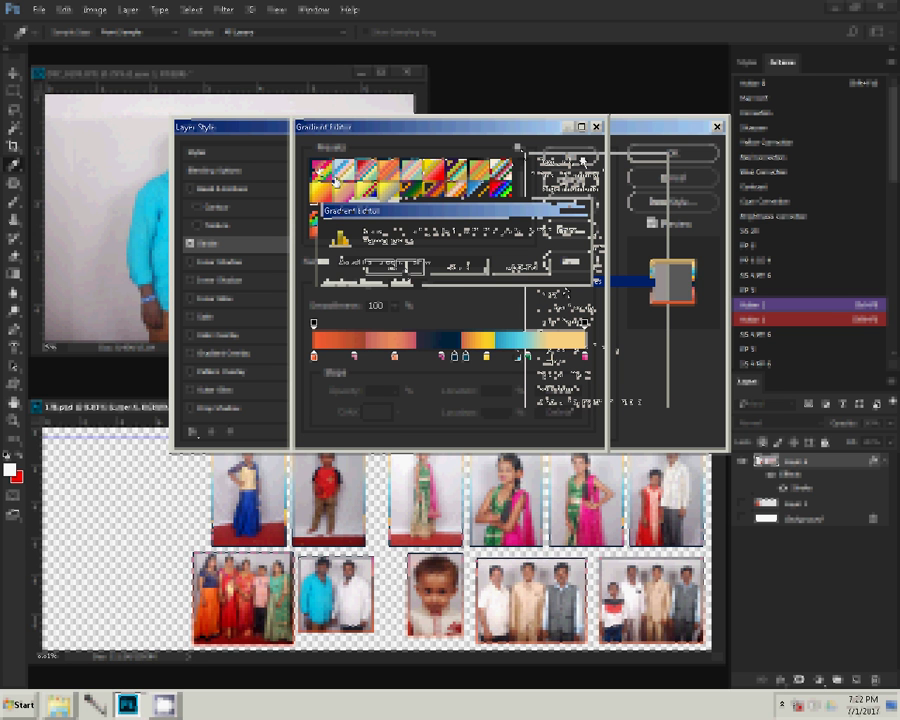
left_click(566, 160)
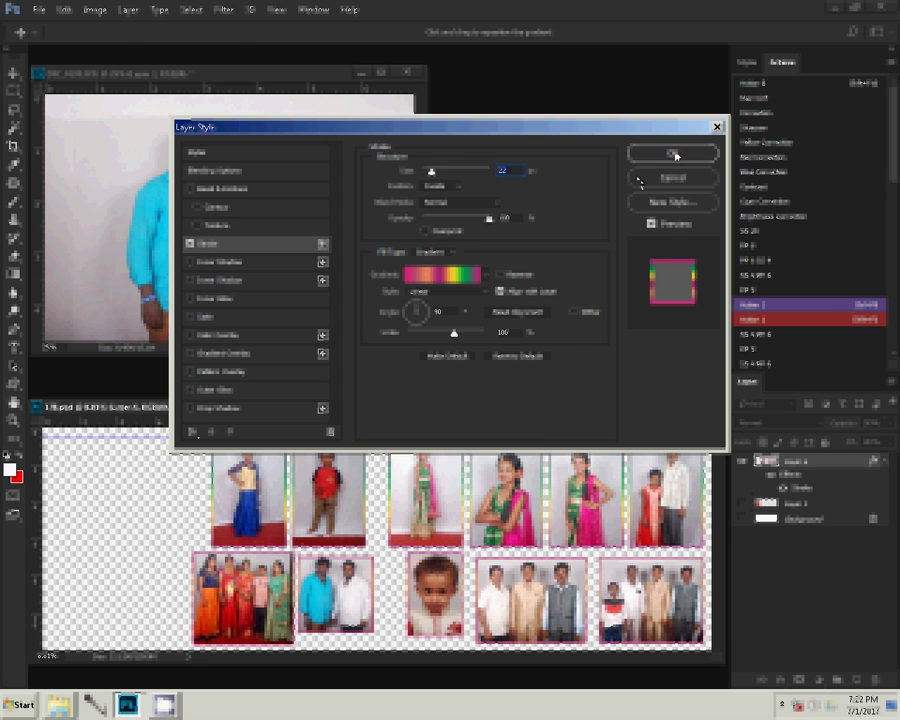
left_click(673, 154)
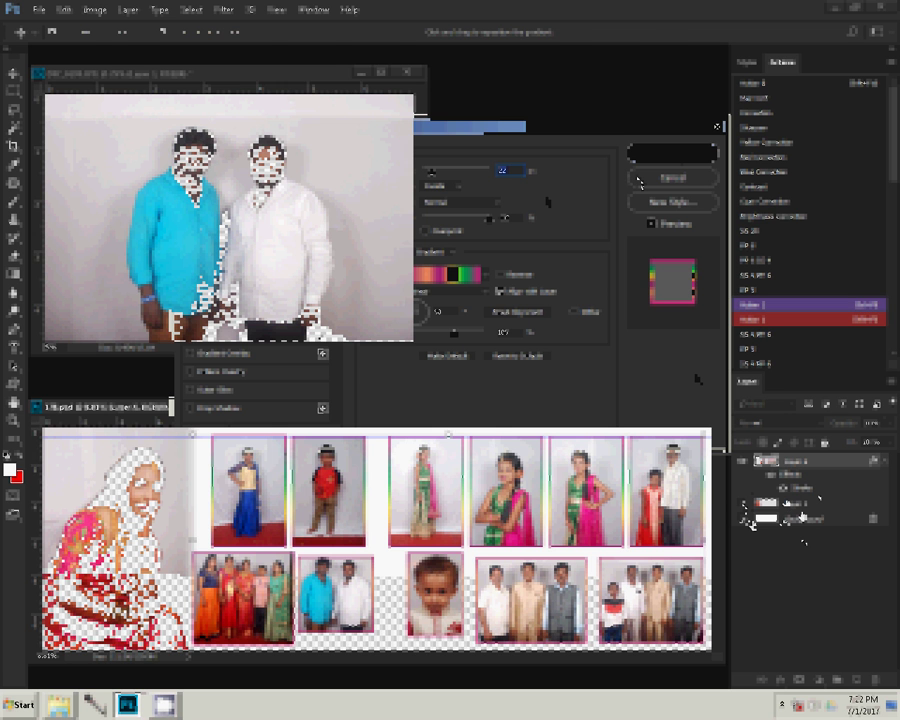
left_click(808, 521)
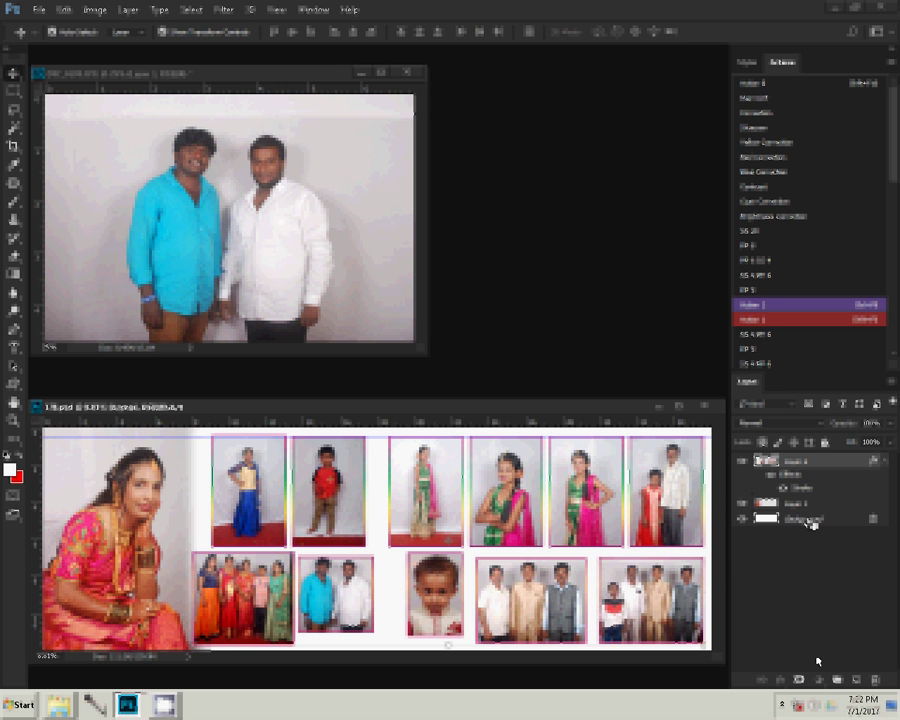
Add a light grey Solid Color fill layer behind the album page.
left_click(818, 680)
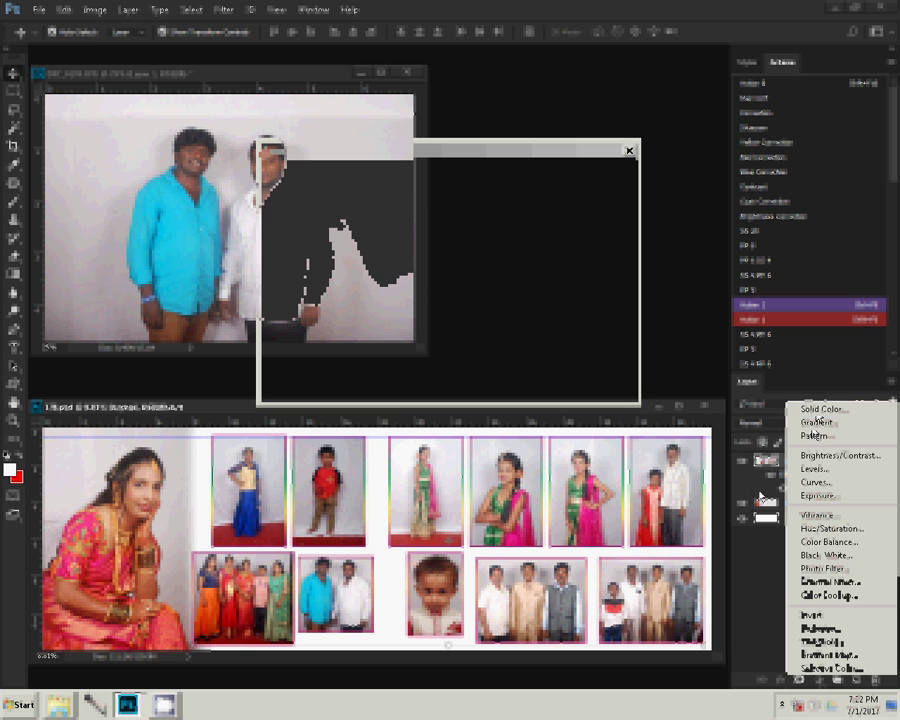
left_click(820, 421)
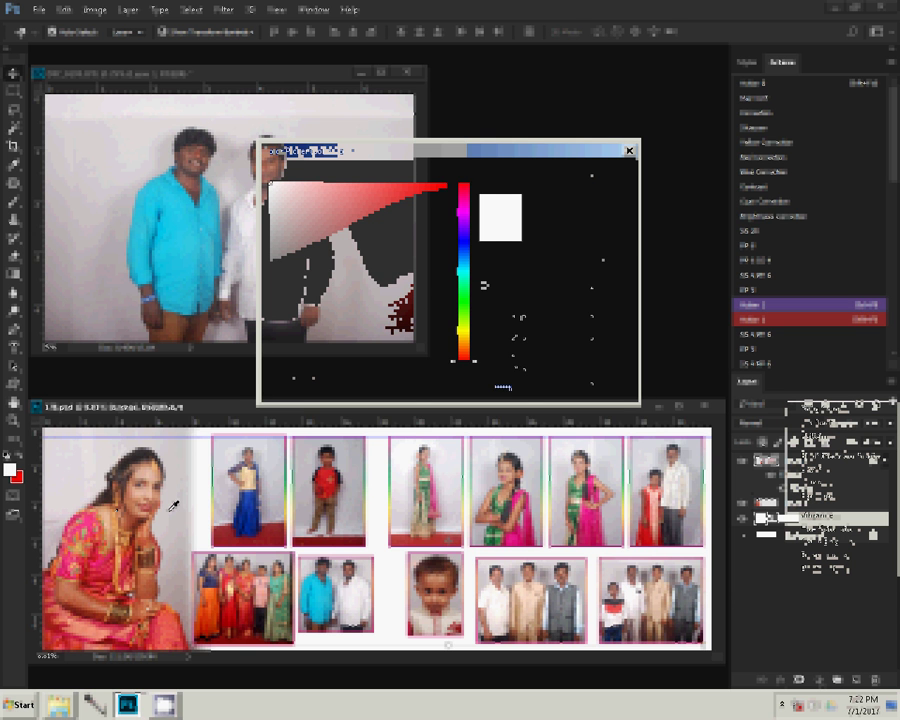
left_click(175, 505)
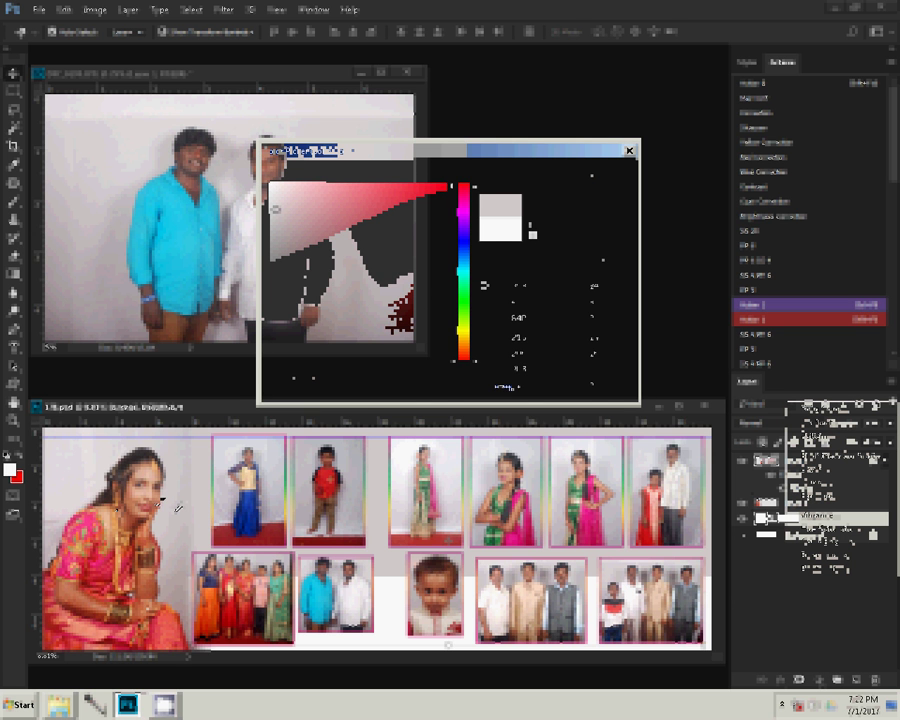
key("Return")
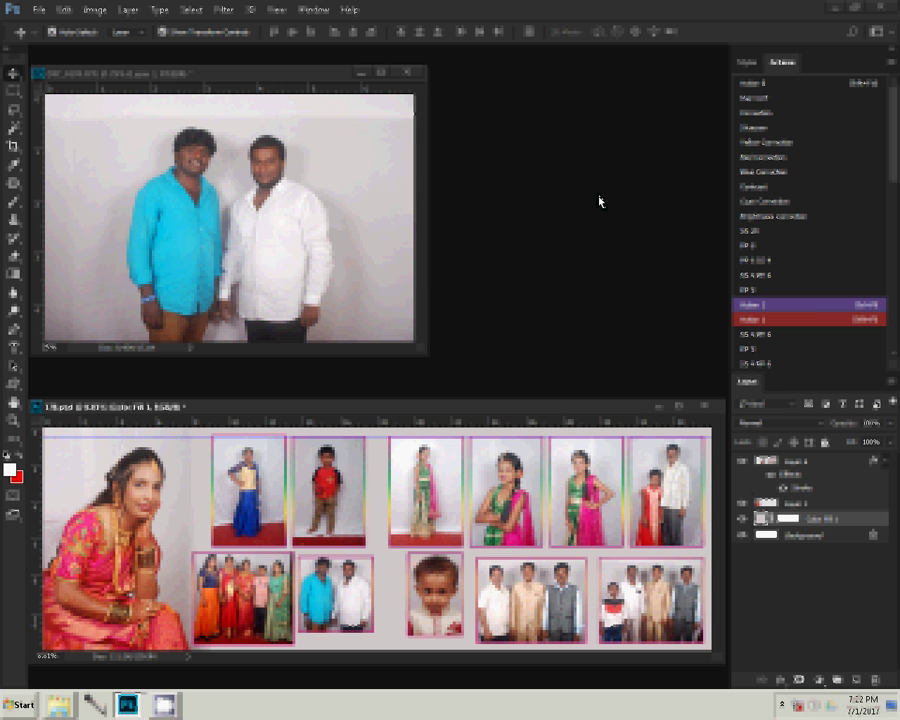
Close the two men's source photo without saving and select the collage photo layer.
left_click(407, 73)
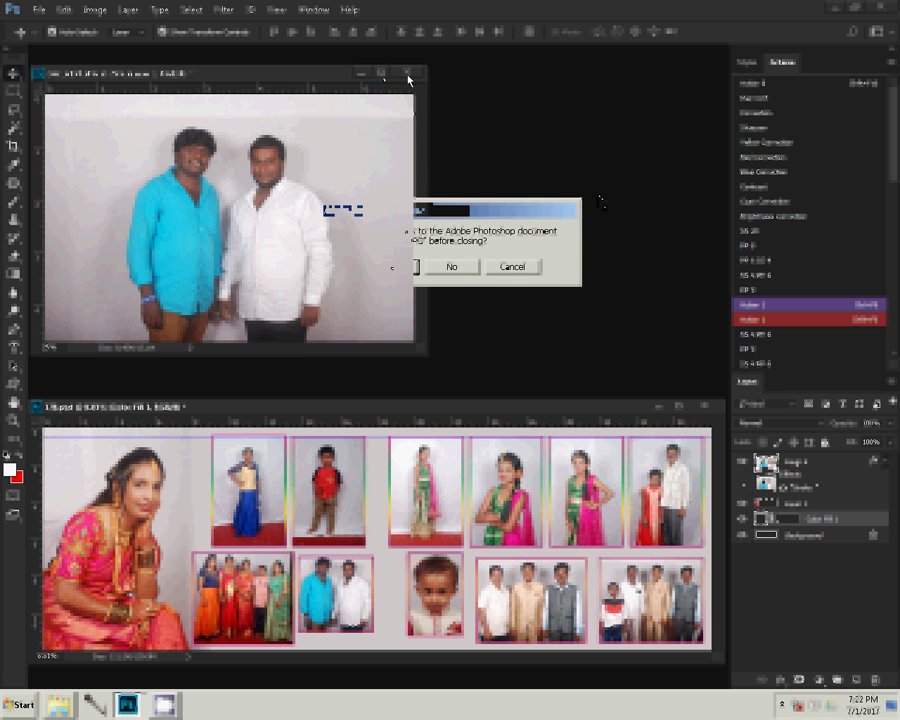
left_click(452, 266)
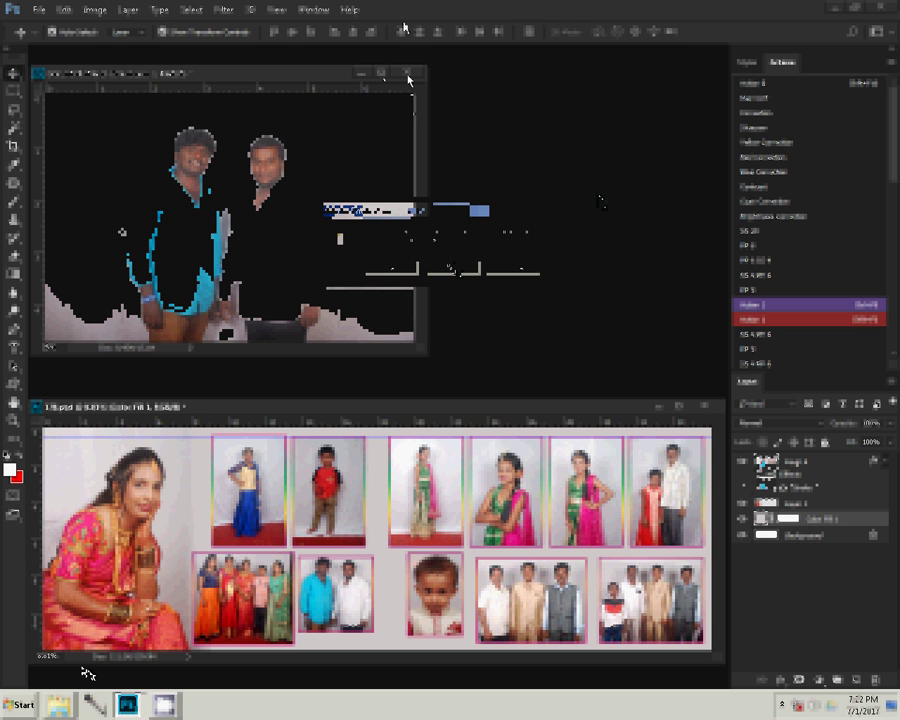
left_click(258, 590)
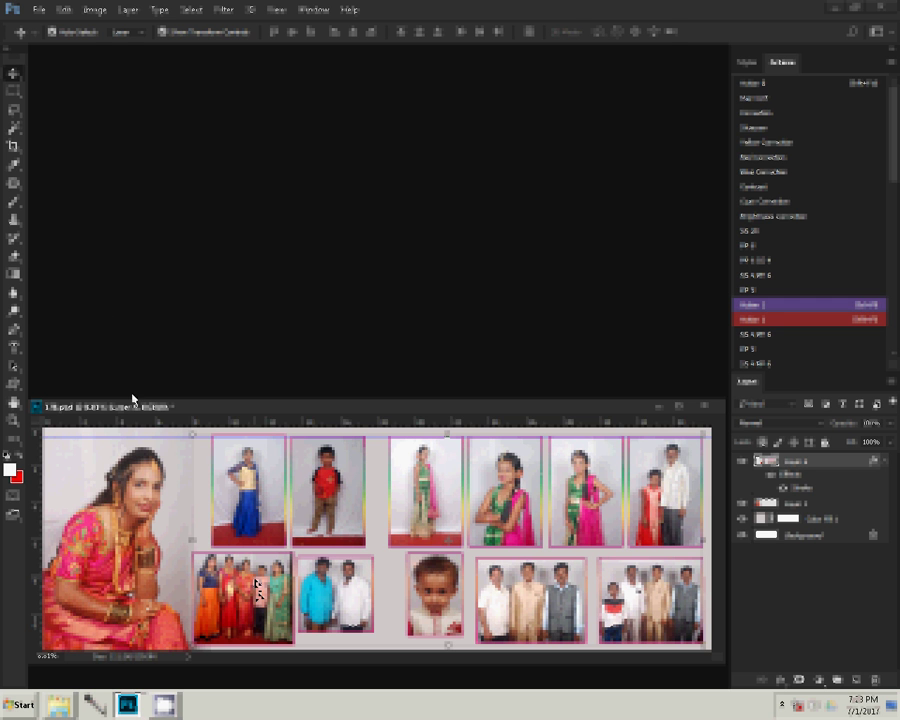
Save the album page as 179.psd in Photoshop format.
left_click(38, 10)
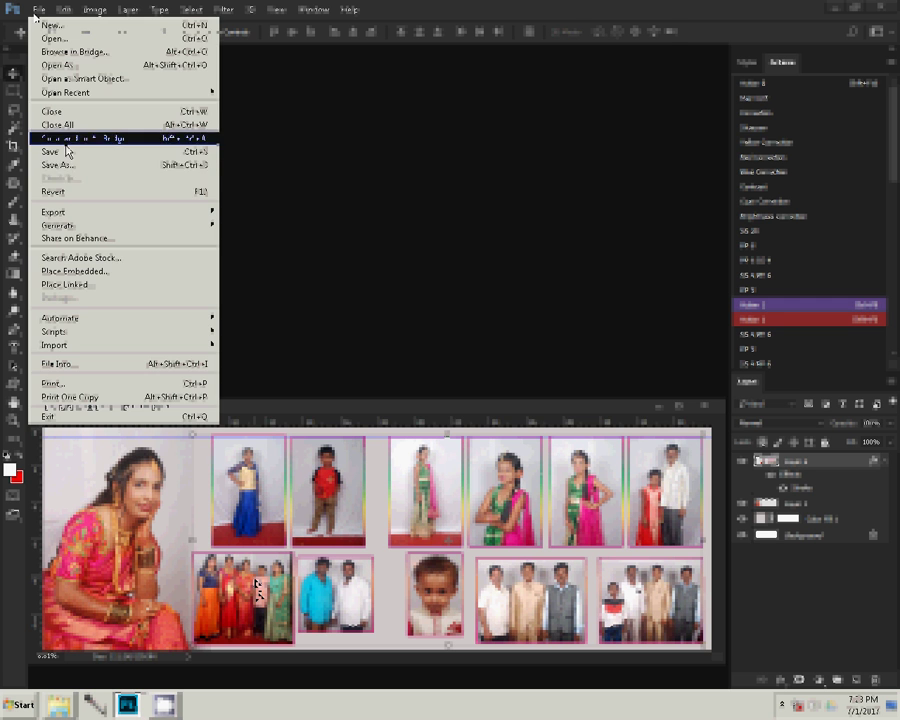
left_click(69, 166)
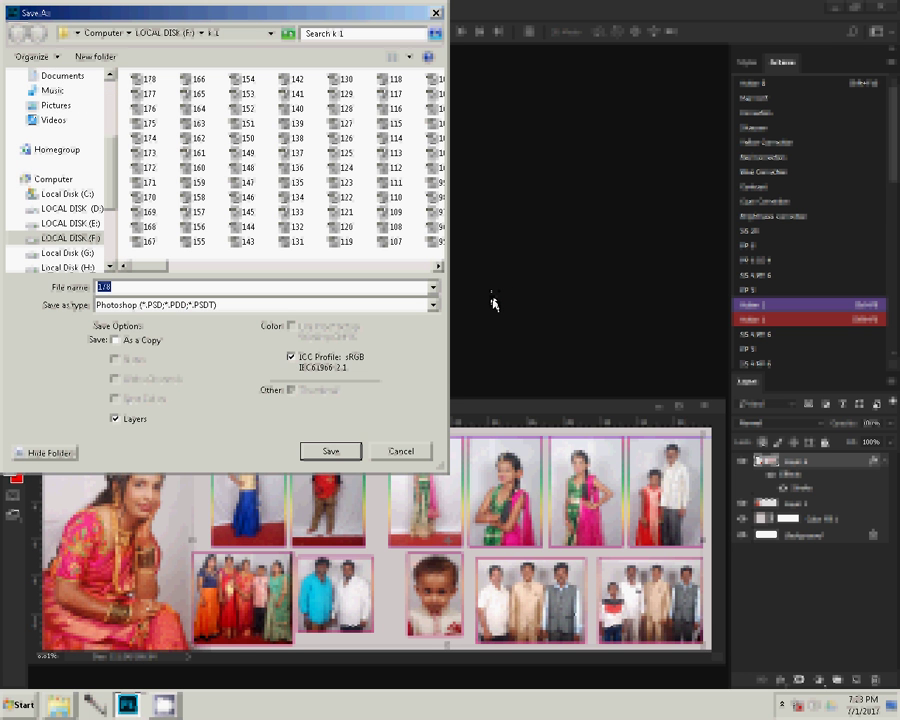
type("17")
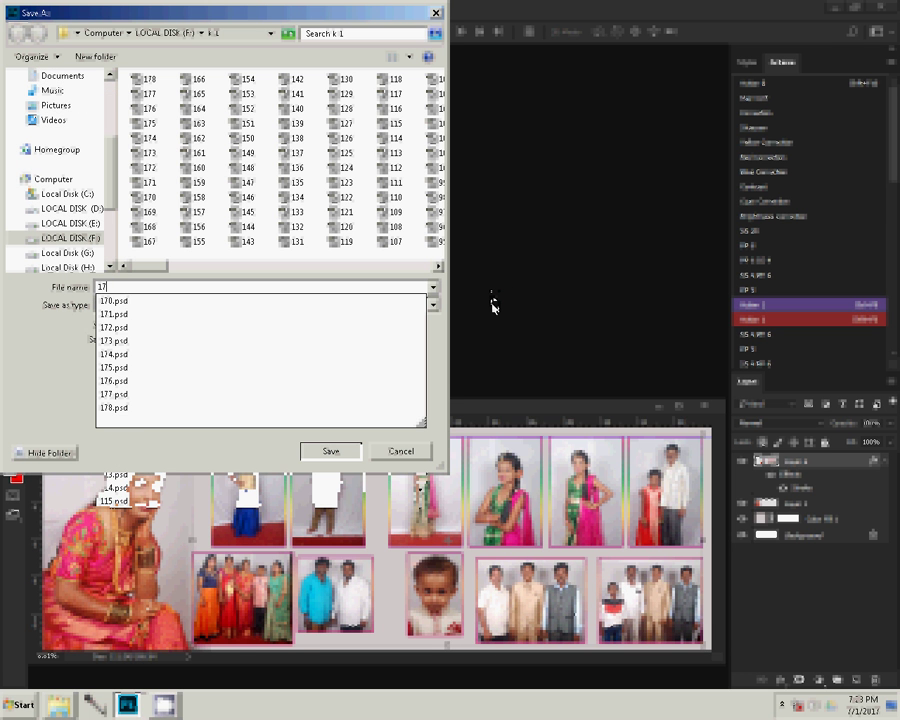
type("9")
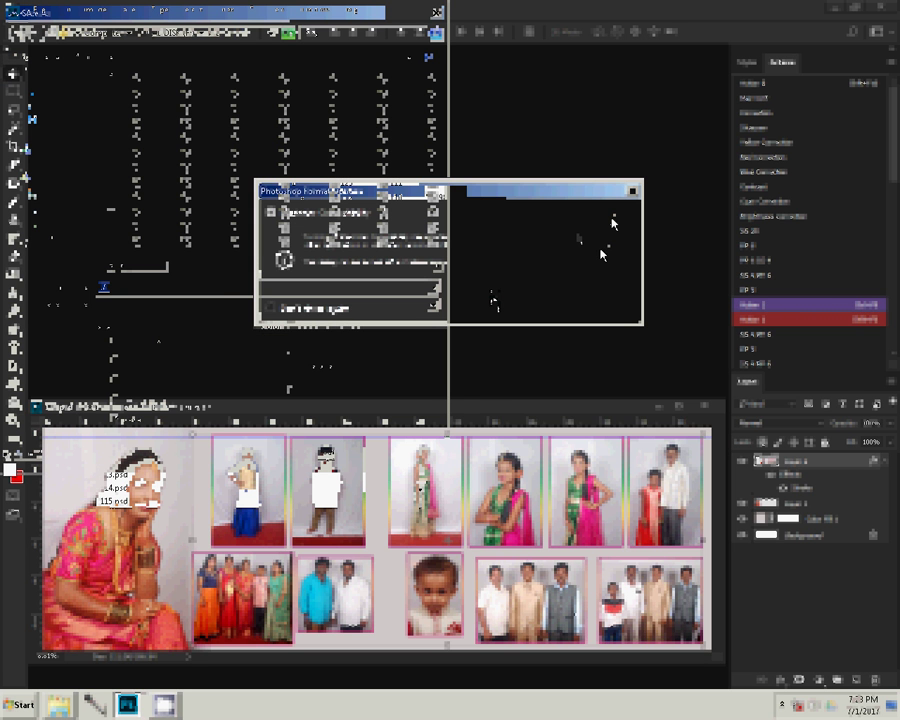
key("Return")
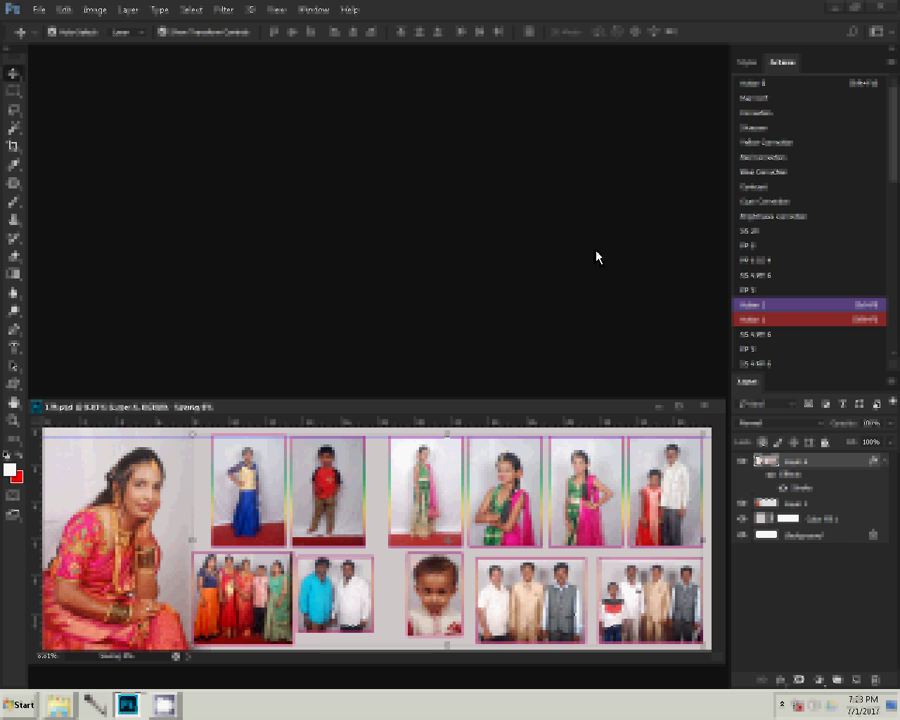